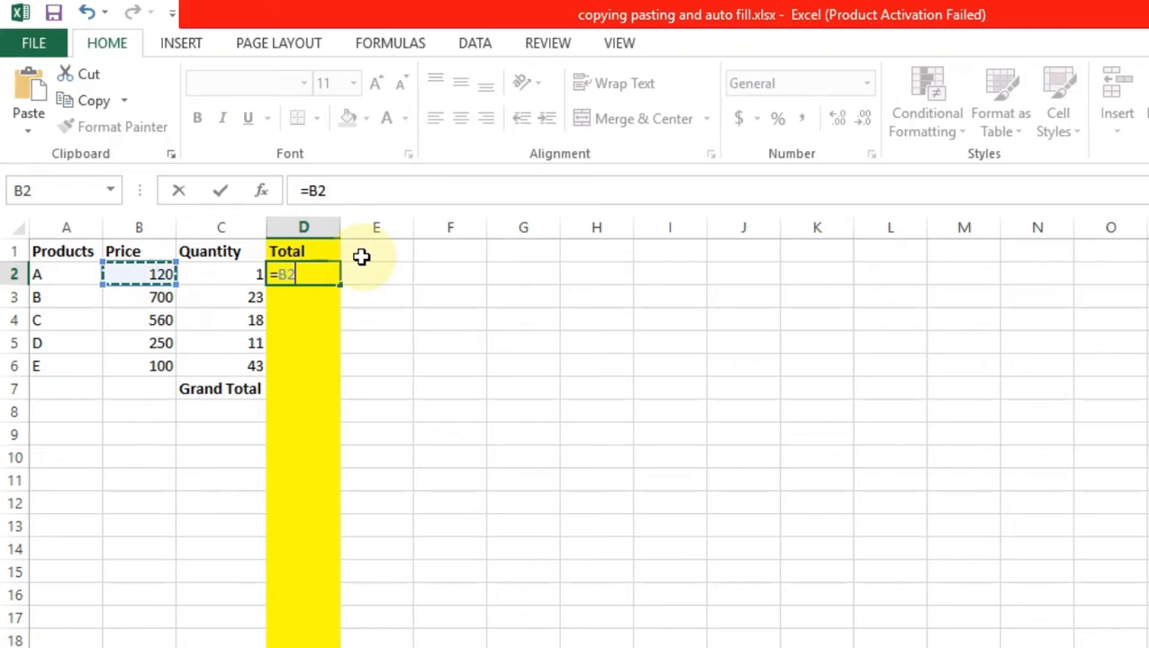
Step: Complete the Total formula for product A in D2 as =B2*C2
text(*)
click(251, 273)
key(Return)
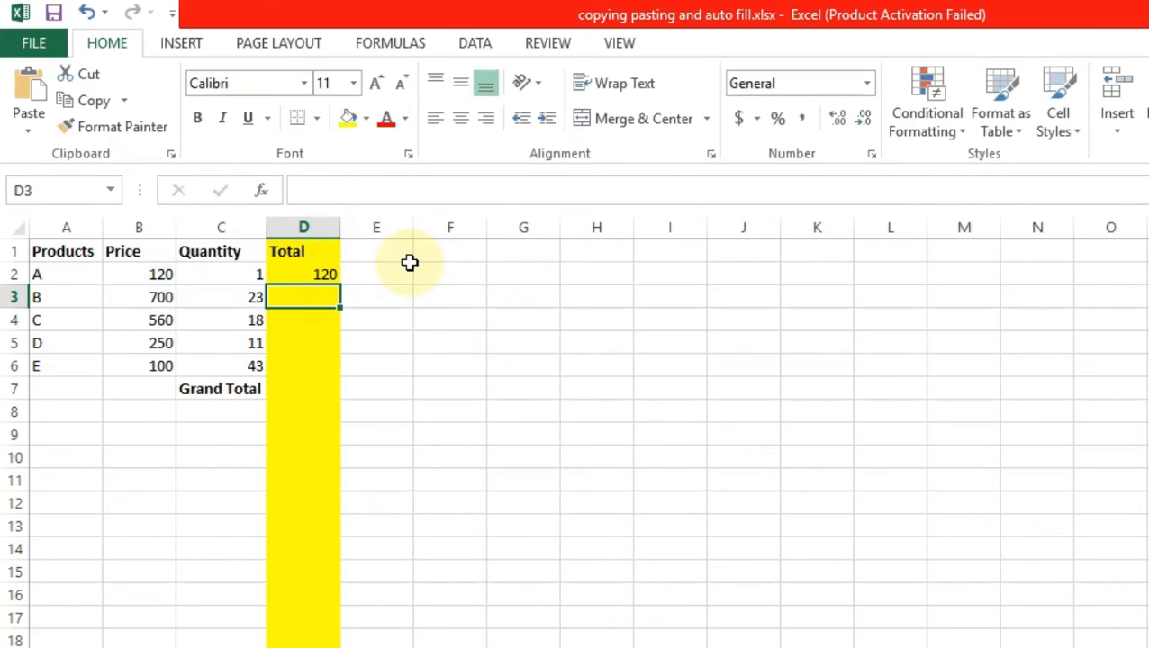
Step: Copy the Total formula from D2 and paste it into D3:D6 for the remaining products
click(309, 276)
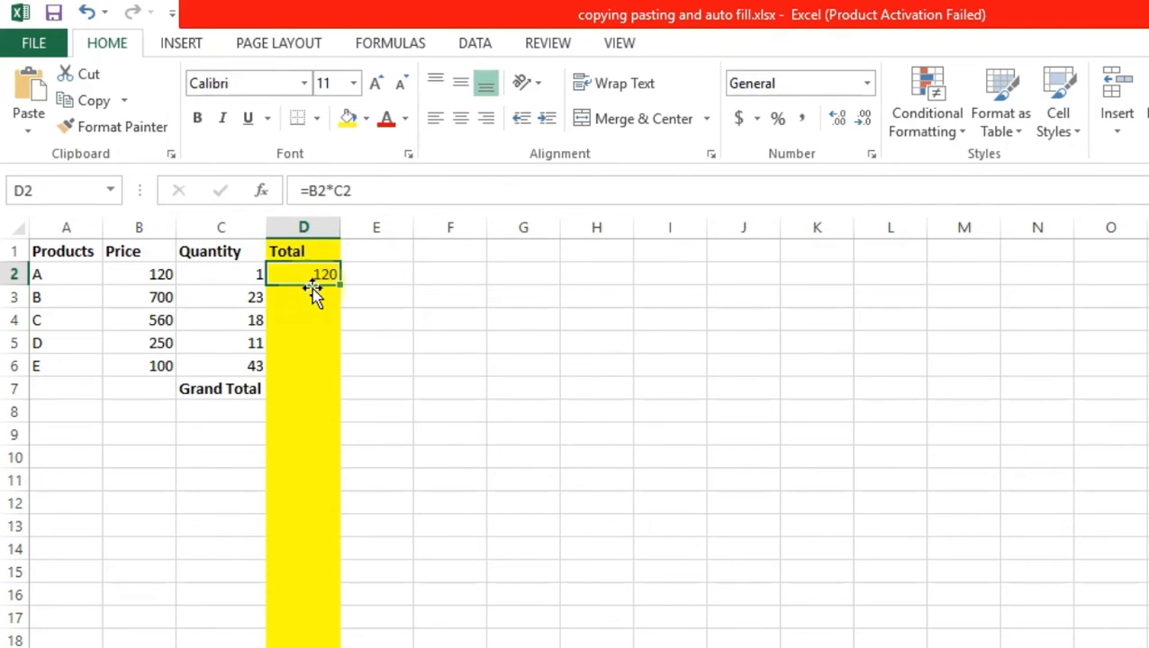
drag(310, 298, 312, 371)
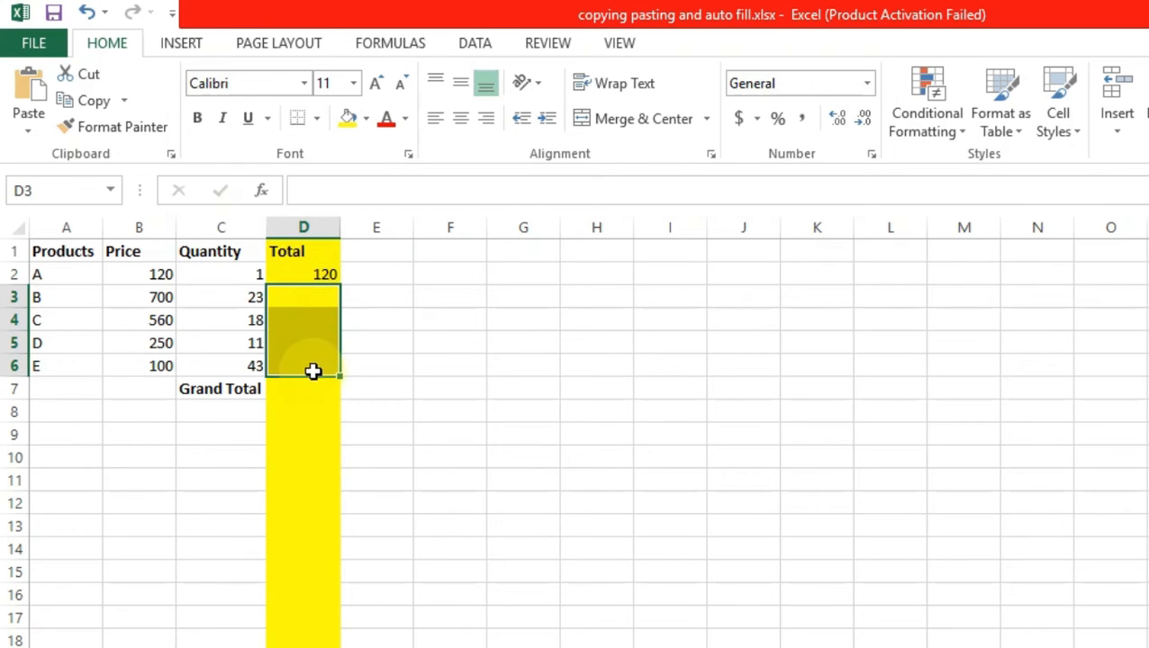
click(314, 272)
key(ctrl+c)
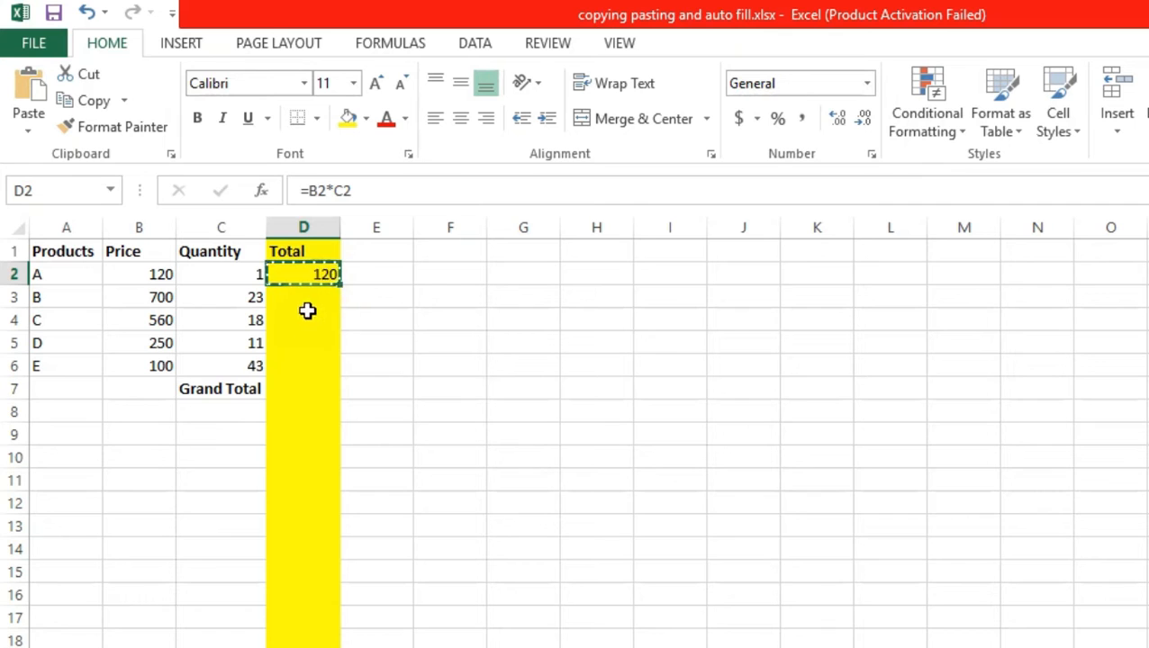
drag(303, 297, 312, 367)
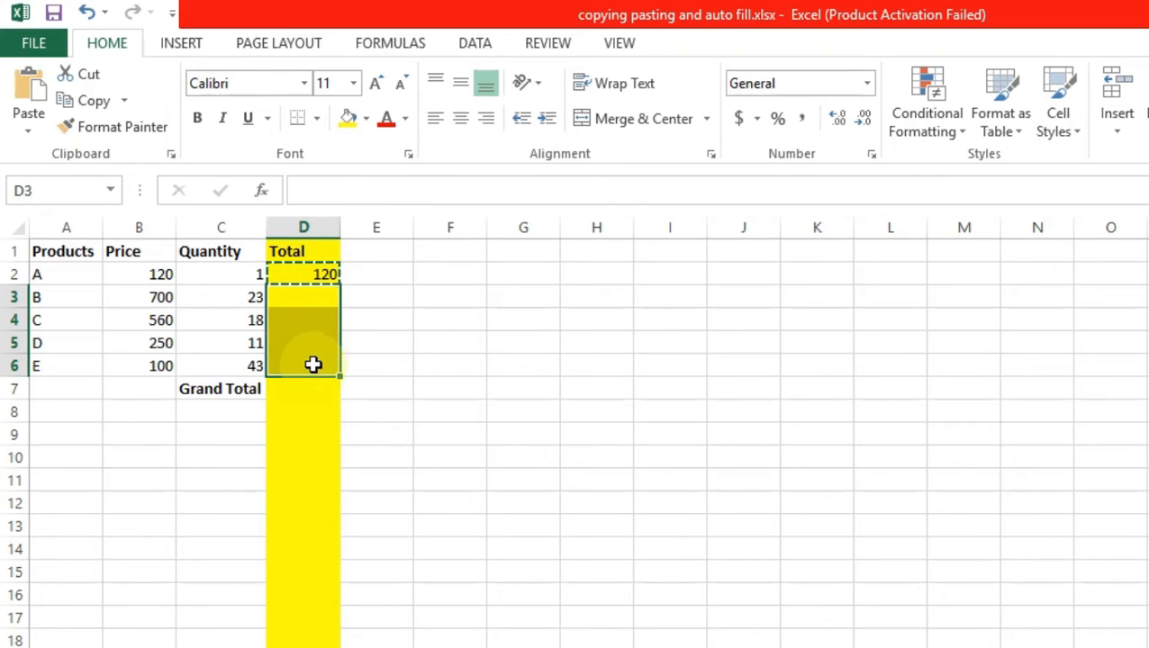
key(ctrl+v)
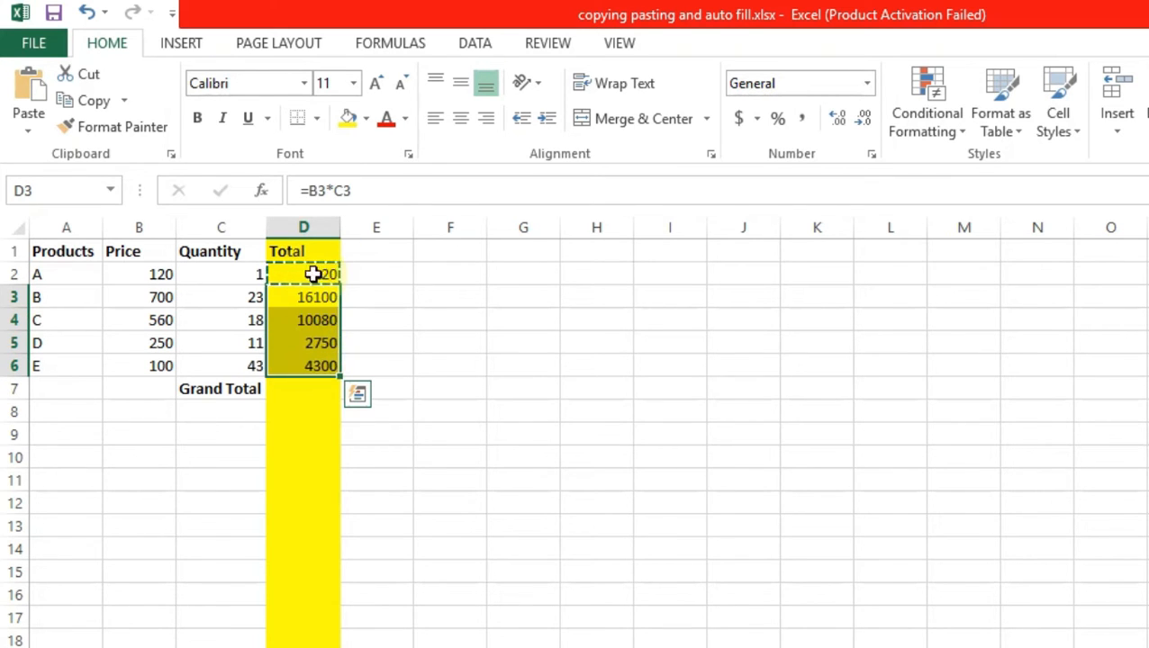
Step: Enter the grand total in D7 as the automatic sum =SUM(D2:D6)
click(290, 389)
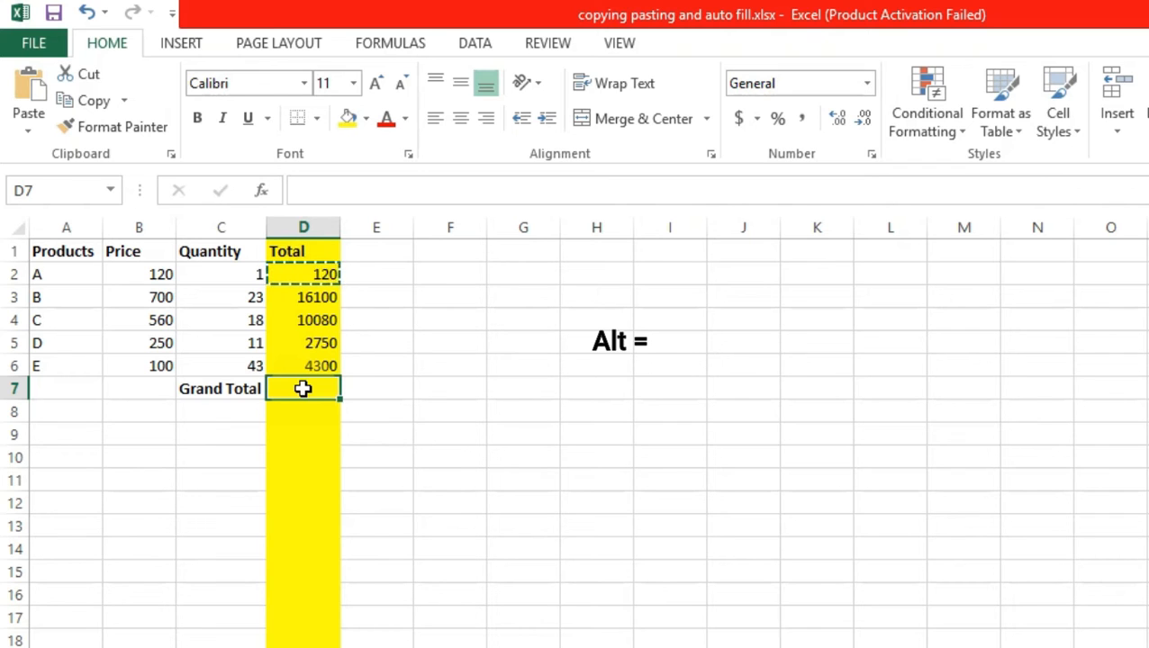
key(alt+equal)
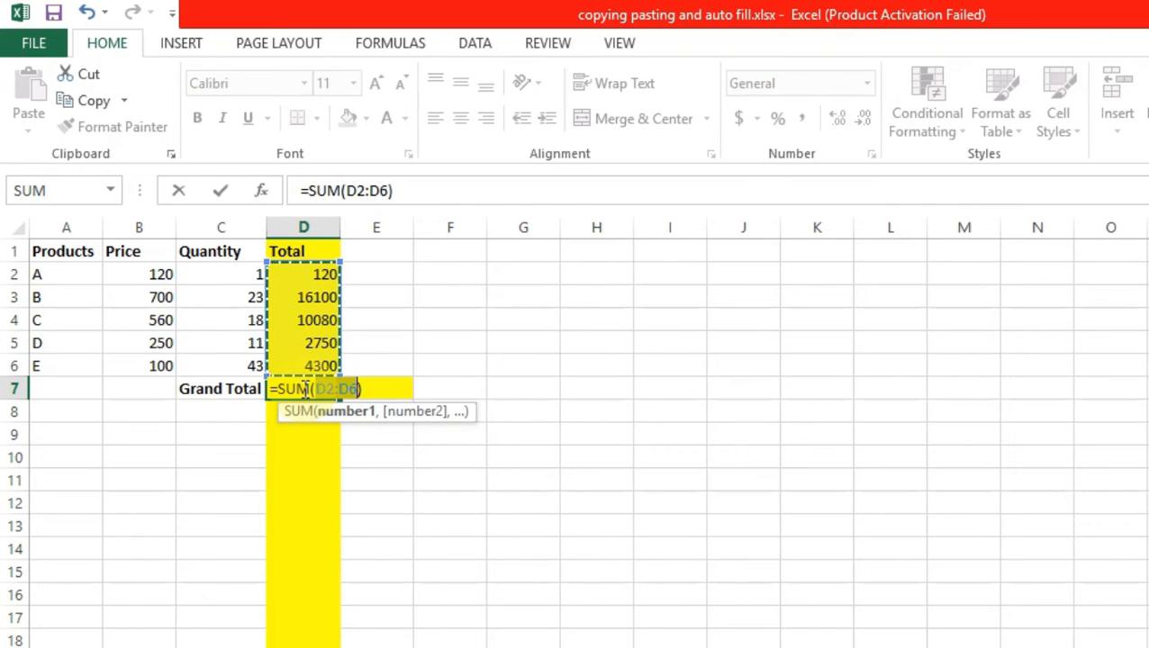
key(Return)
Step: Copy the Grand Total label and amount in C7:D7 and paste them normally at I7
click(205, 389)
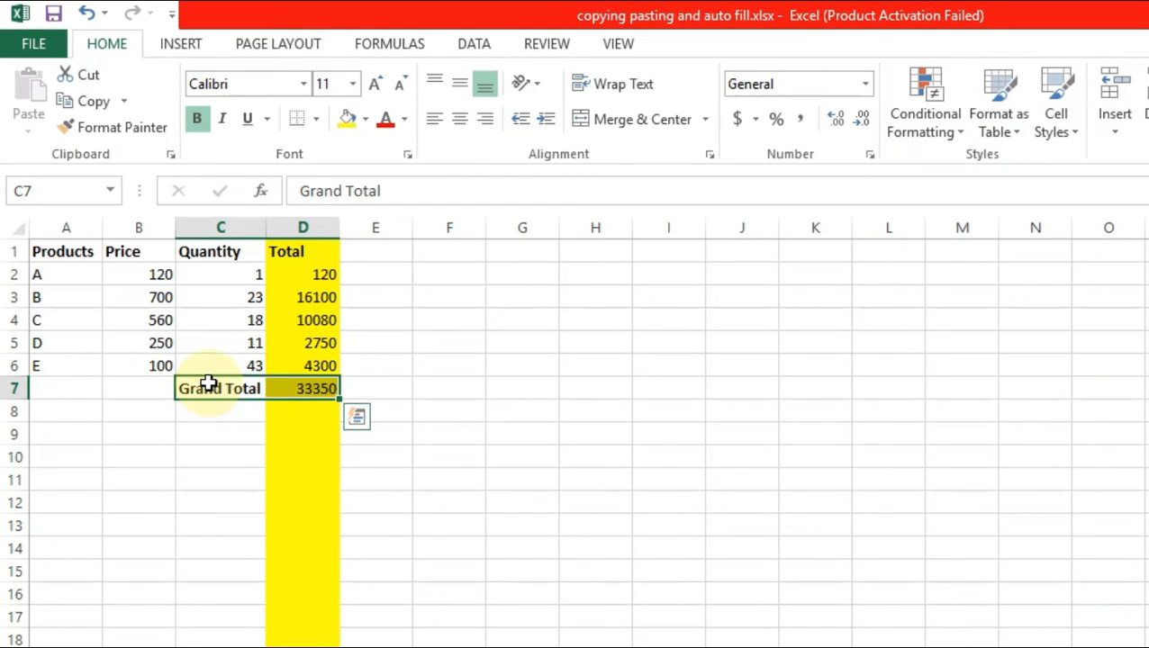
click(205, 389)
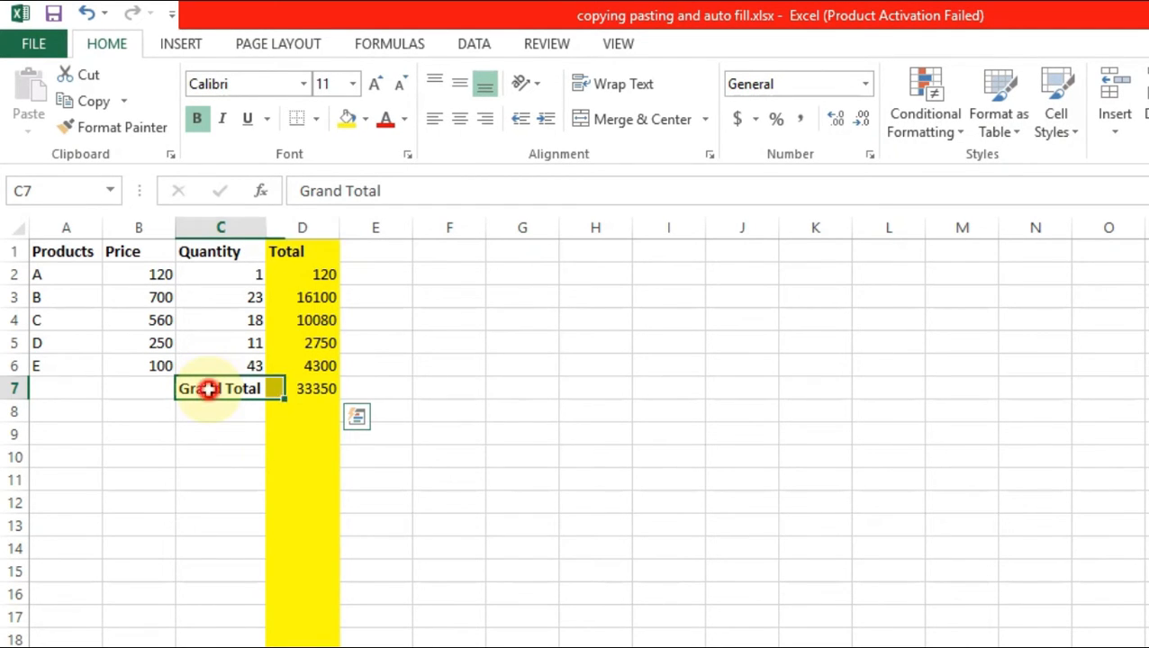
drag(186, 389, 303, 389)
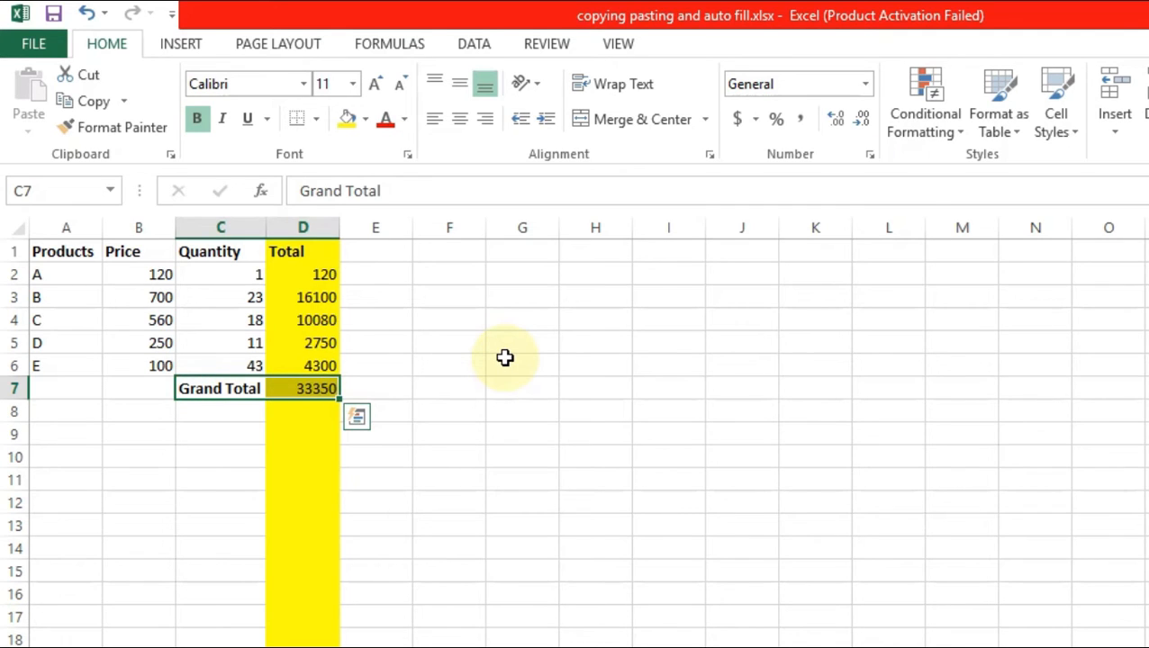
key(ctrl+c)
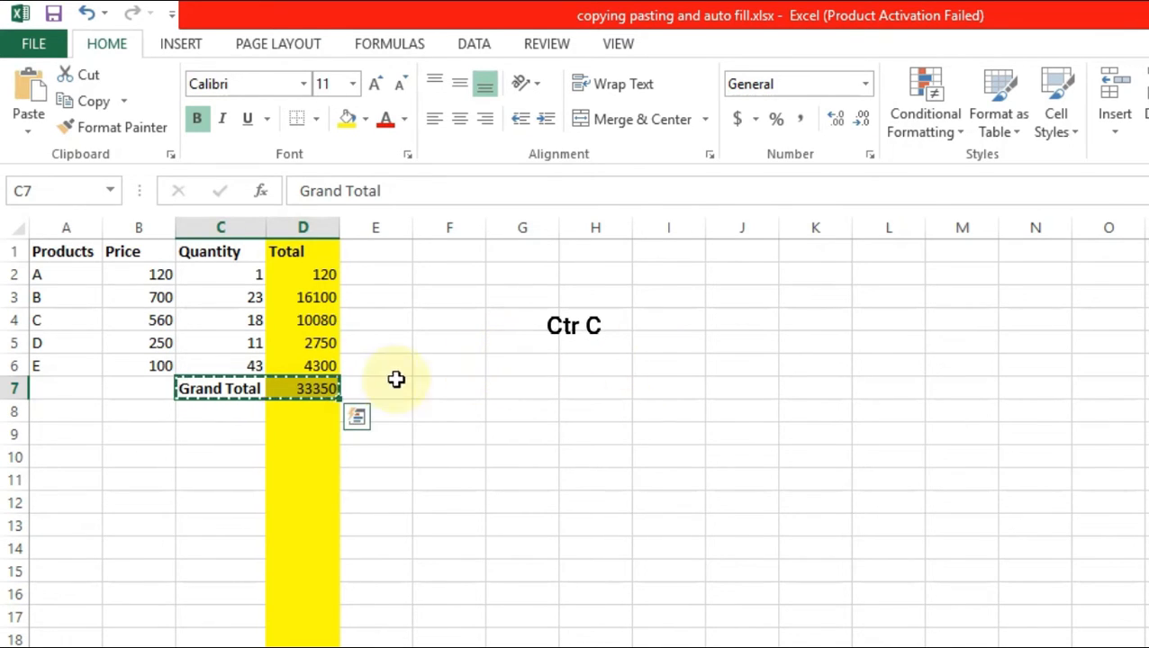
click(651, 387)
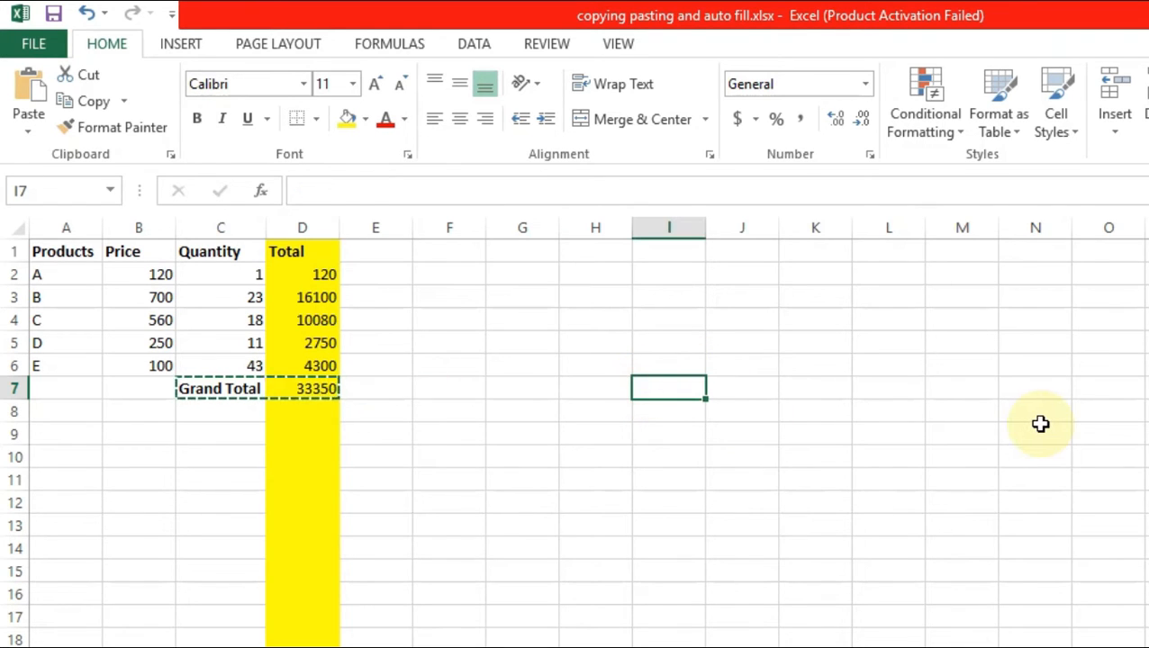
key(ctrl+v)
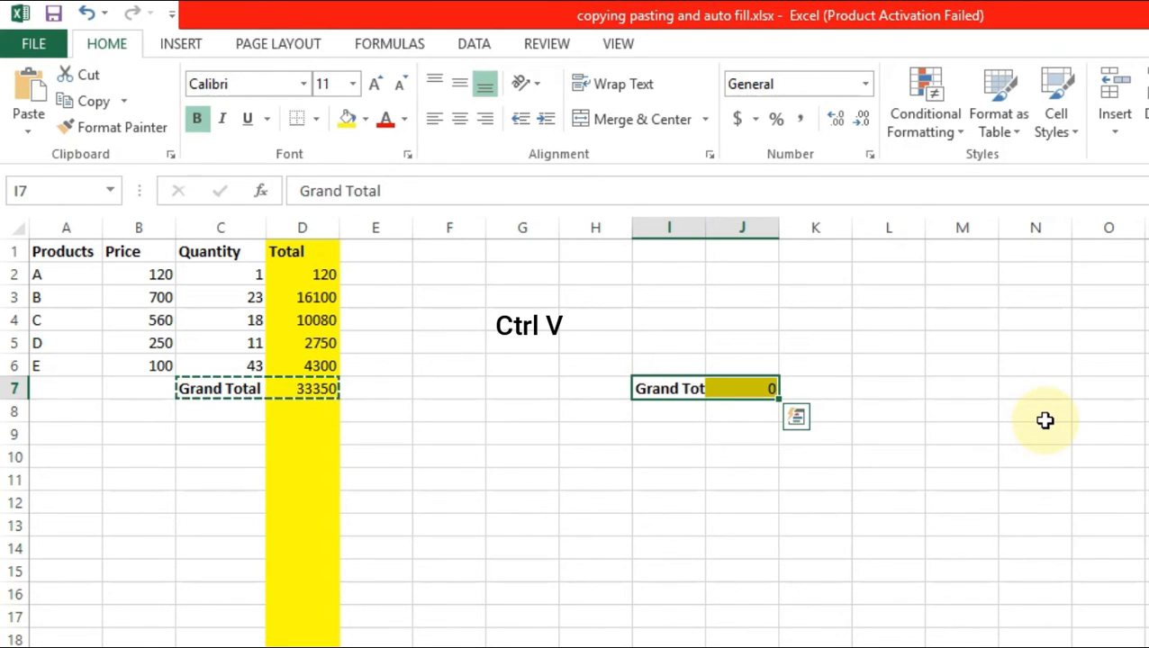
Step: Compare the original Grand Total cells C7:D7 with the pasted copy in I7:J7, checking the formula references in D7 and J7
click(721, 402)
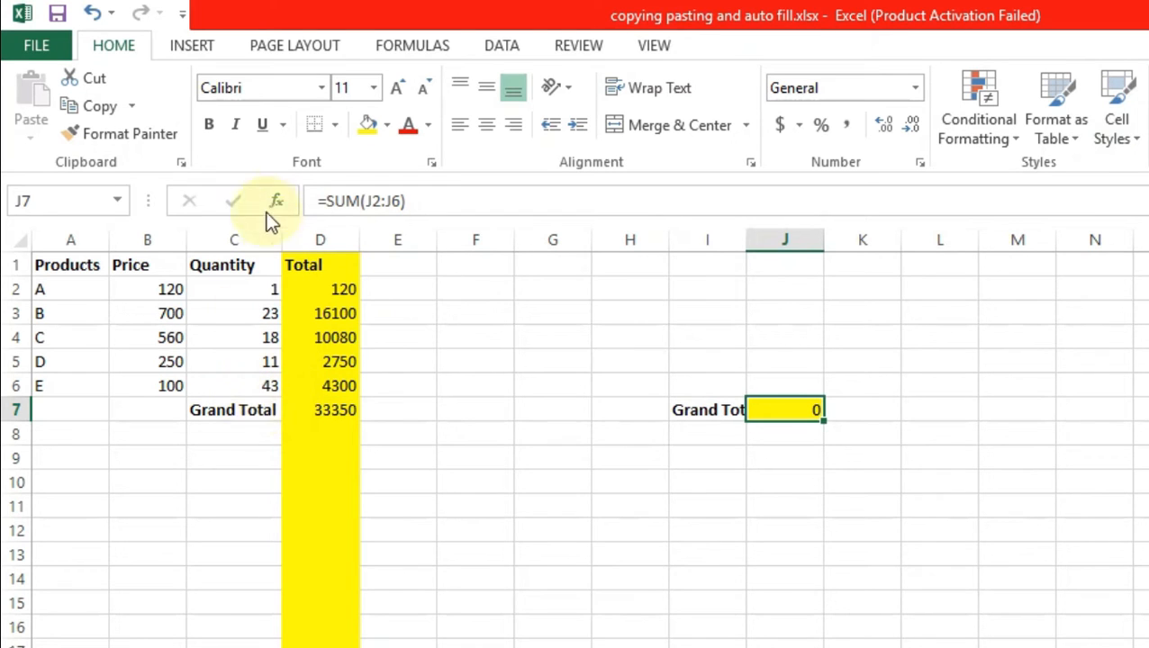
drag(227, 412, 357, 404)
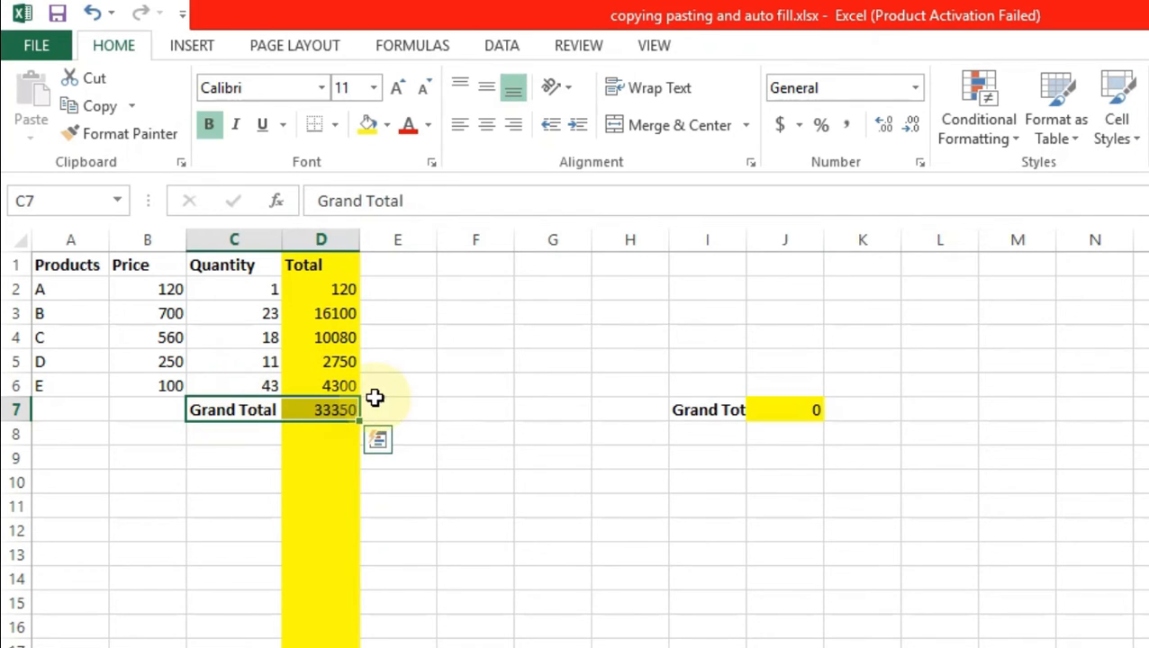
drag(708, 412, 776, 417)
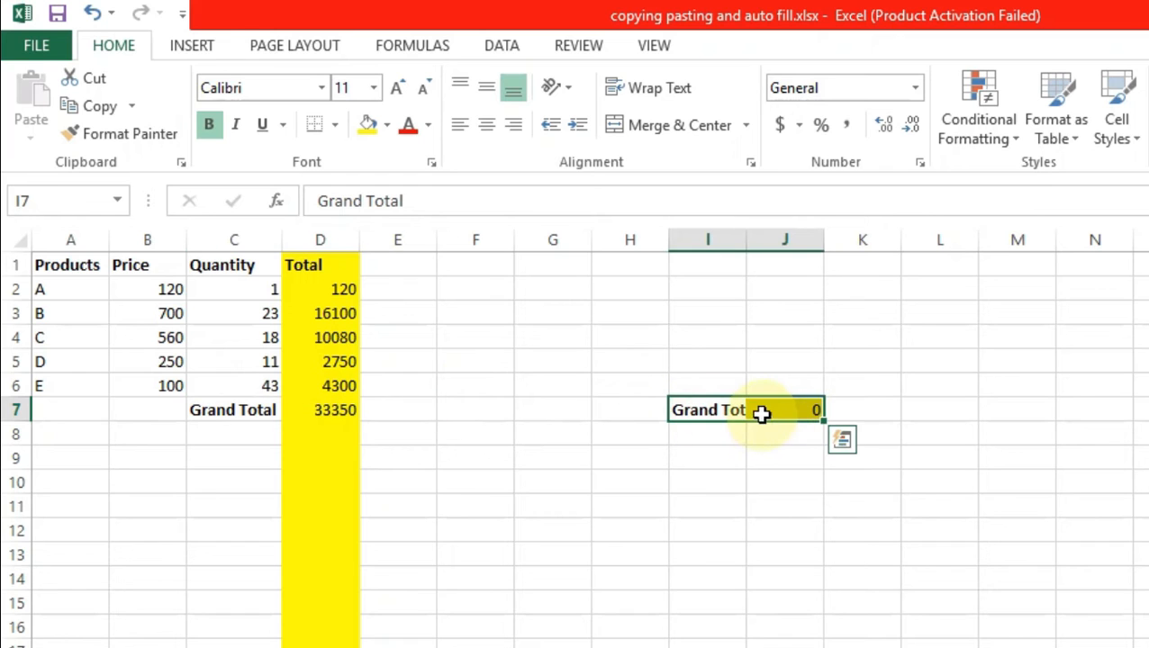
click(256, 411)
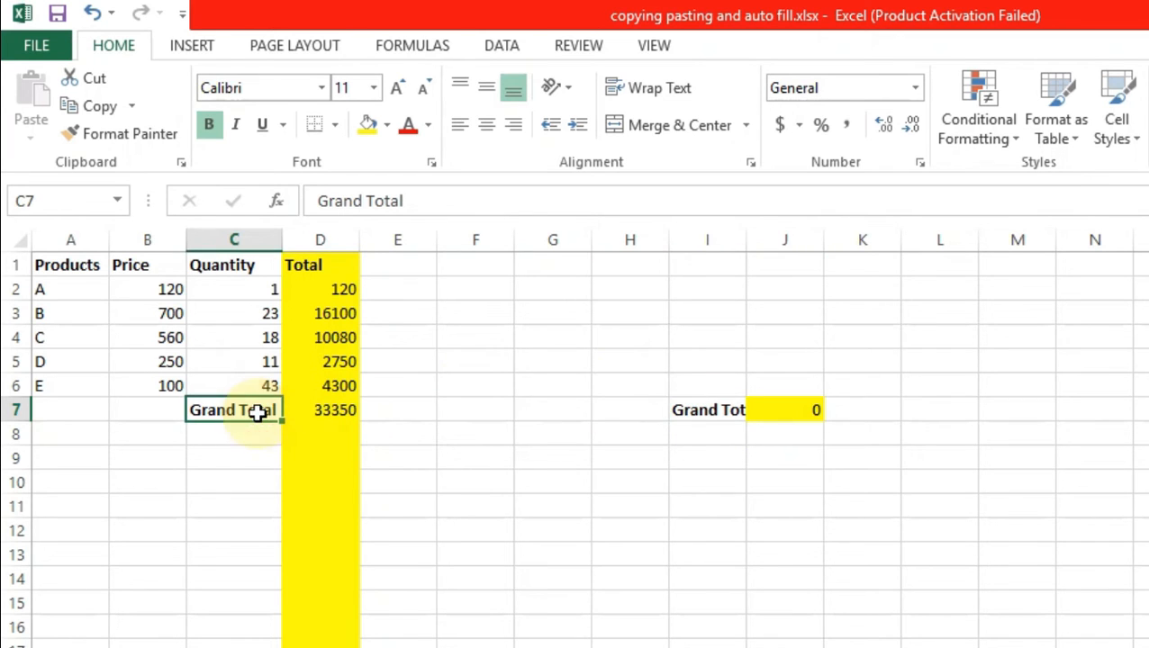
click(689, 410)
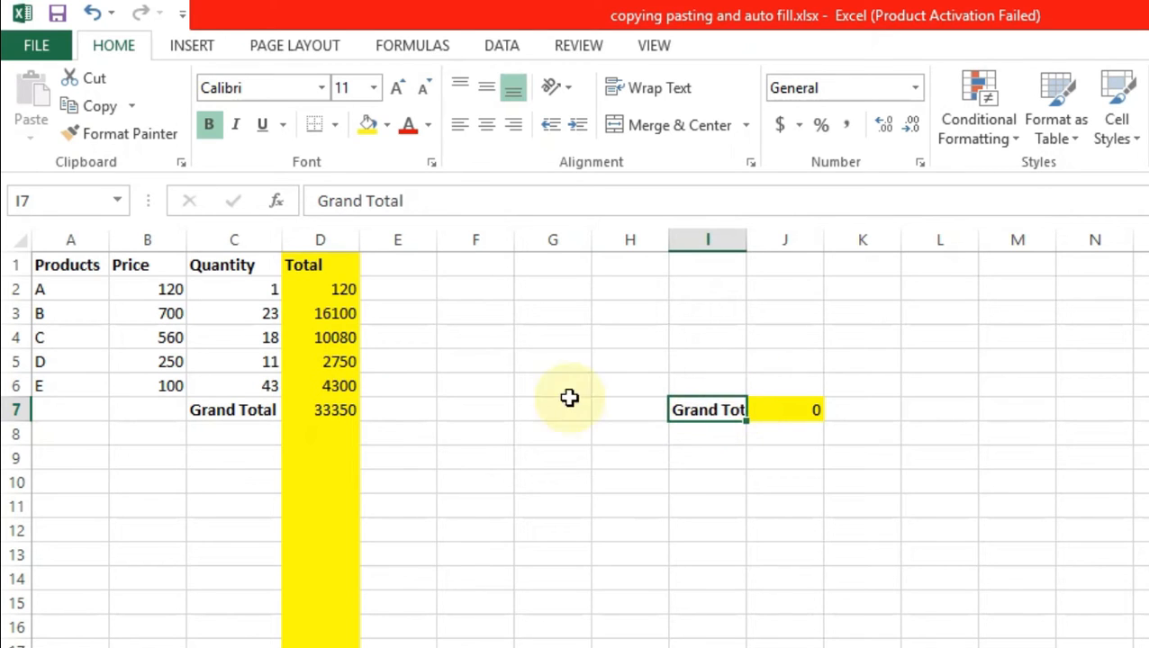
click(319, 409)
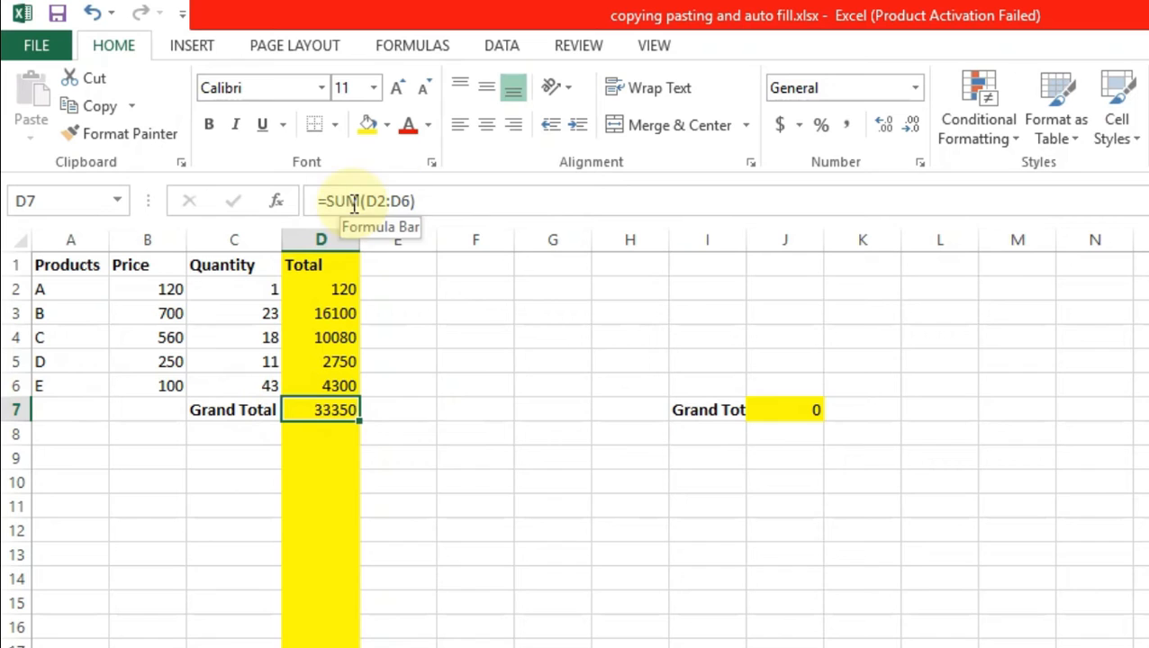
click(789, 414)
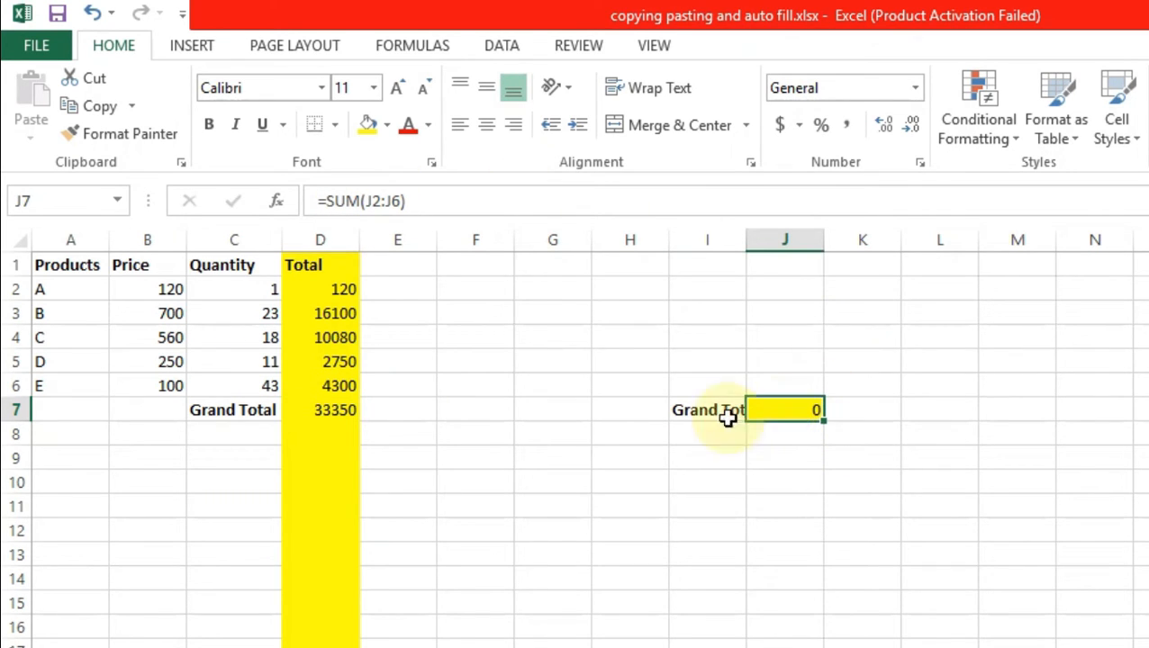
click(345, 413)
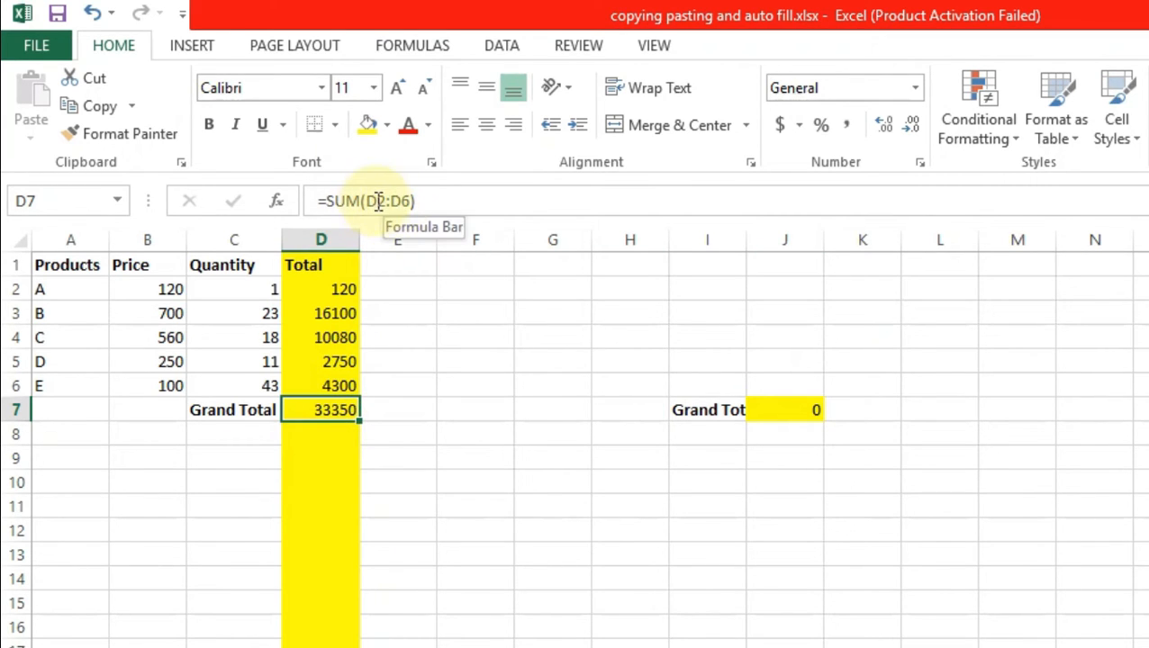
click(817, 412)
key(ctrl+v)
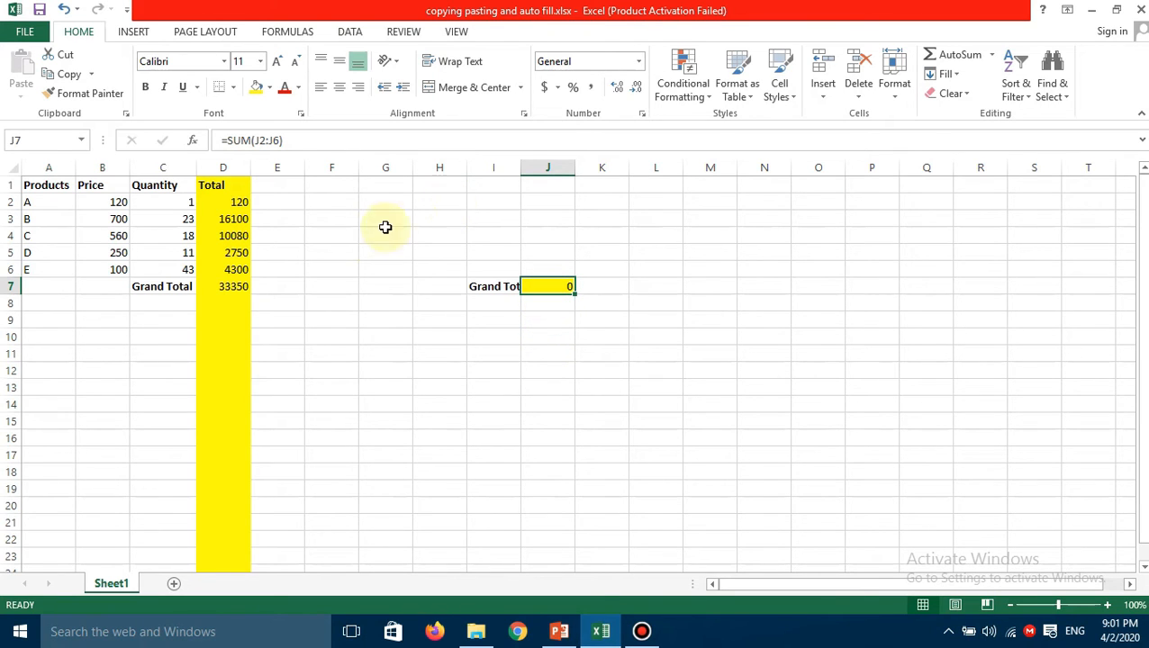
Step: Copy C7:D7 again and paste it as values only over the existing copy starting at I7
drag(166, 286, 230, 288)
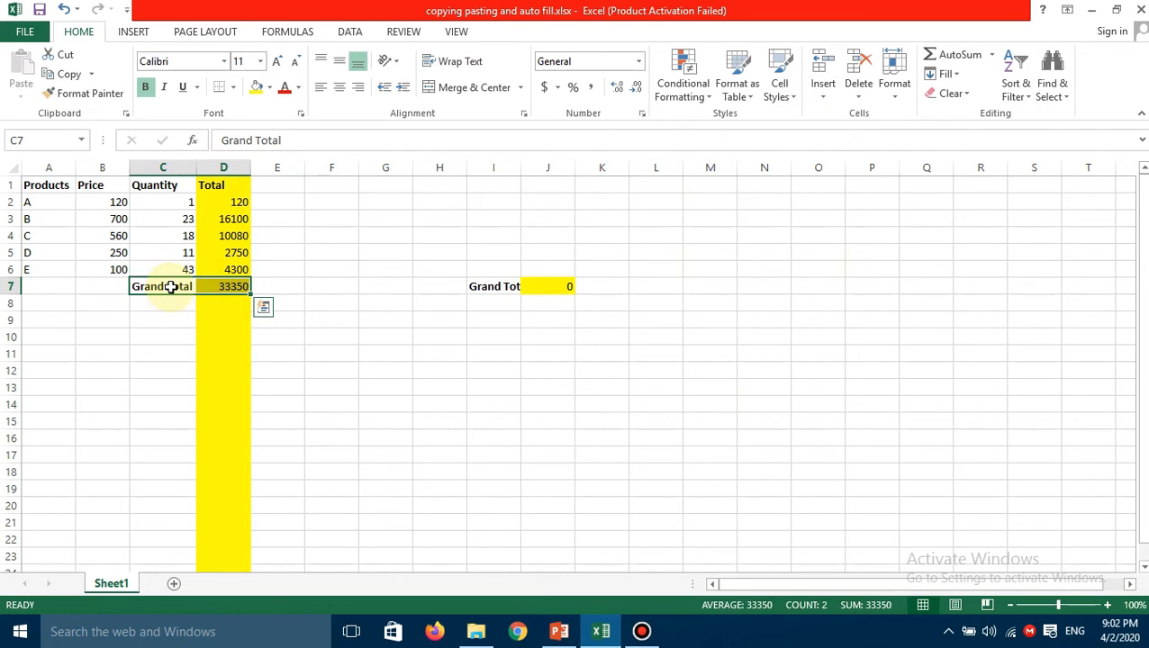
key(ctrl+c)
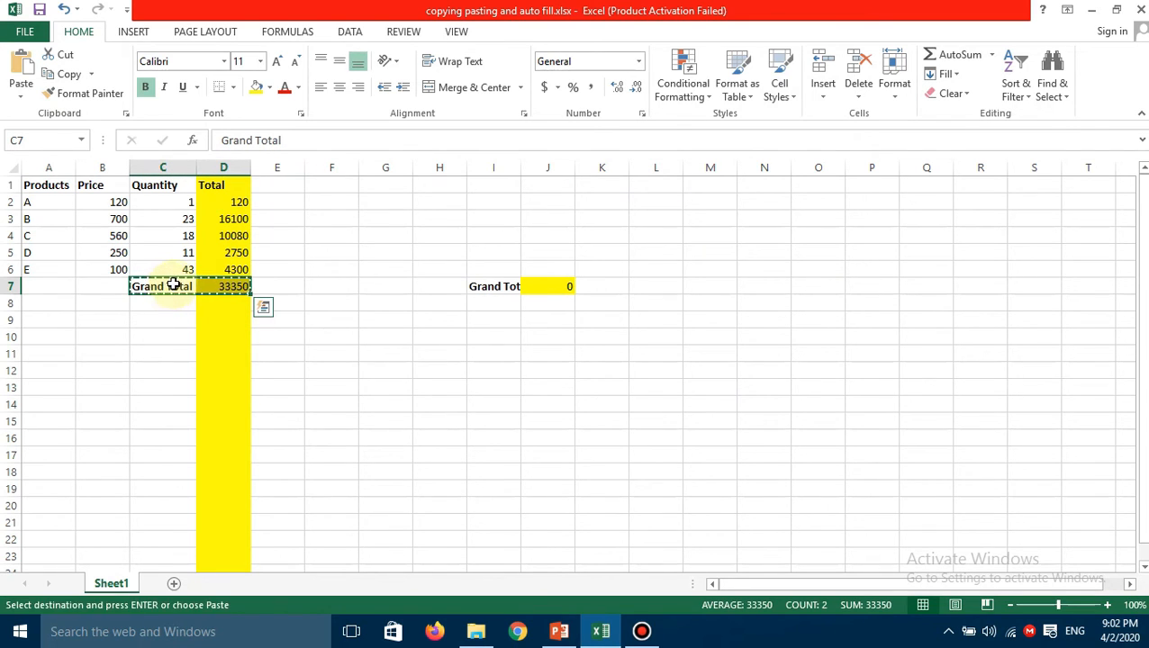
right_click(487, 288)
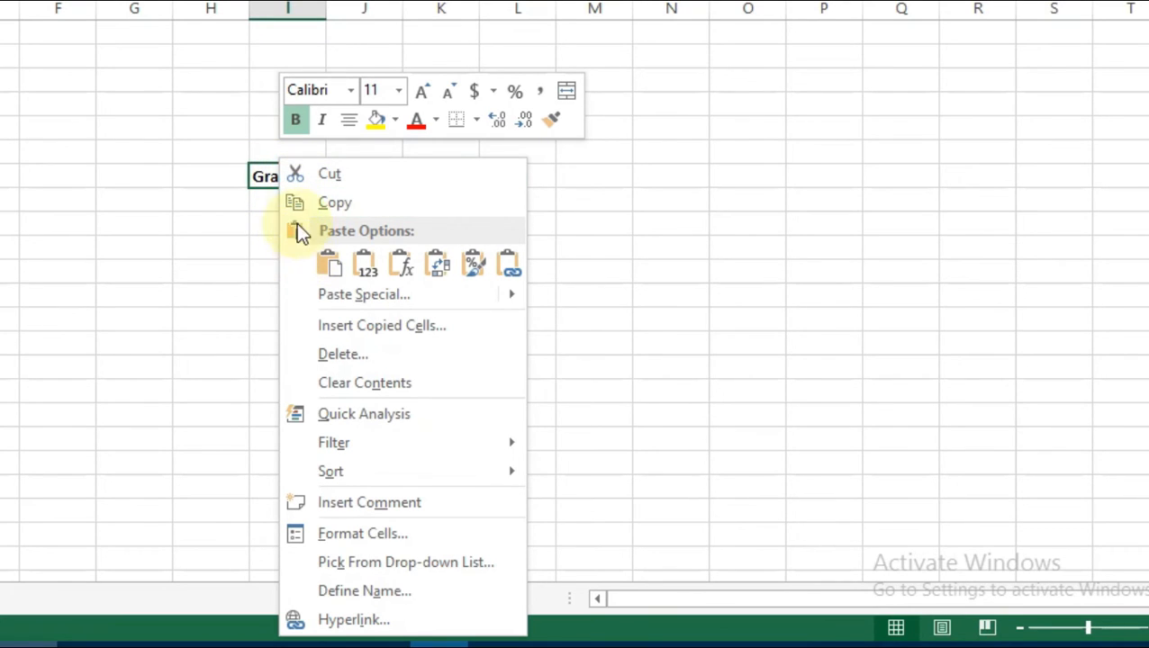
click(362, 262)
click(360, 252)
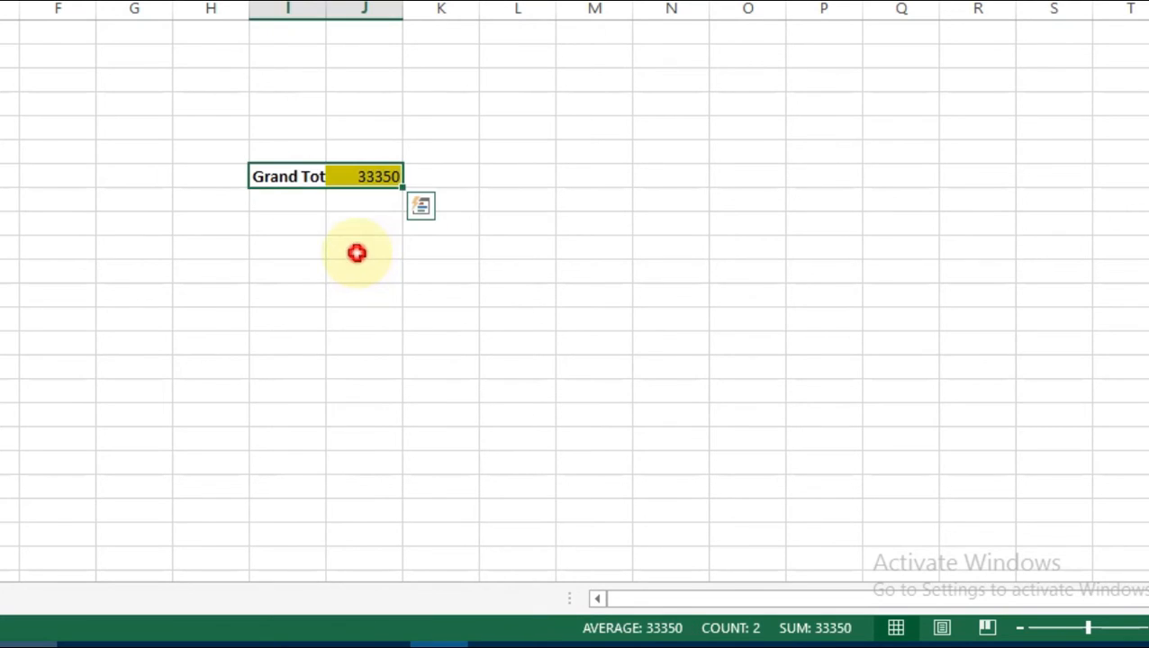
click(283, 201)
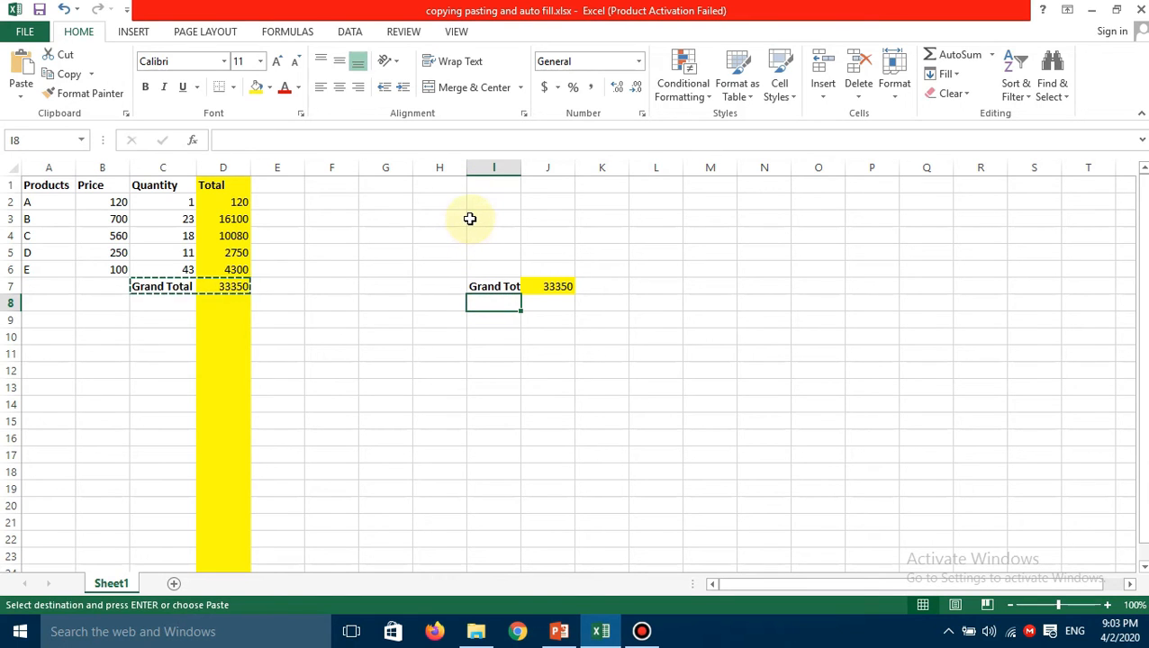
Step: Copy the product names and prices in A2:B6 and paste them transposed starting at I4
click(80, 203)
drag(80, 203, 87, 270)
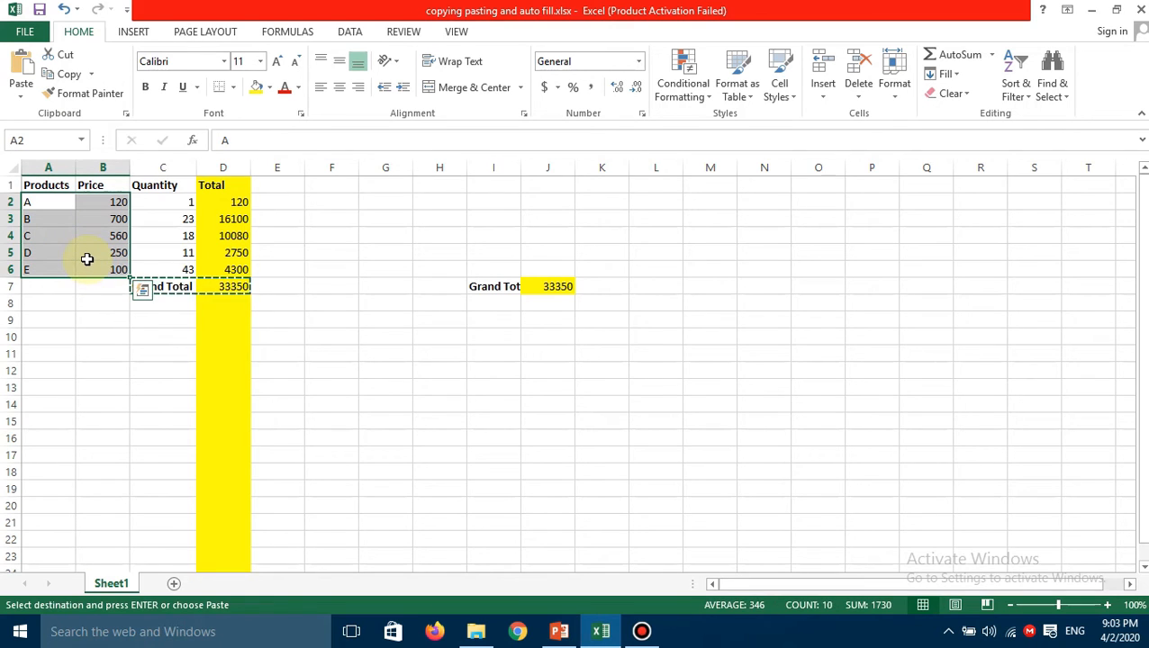
key(ctrl+c)
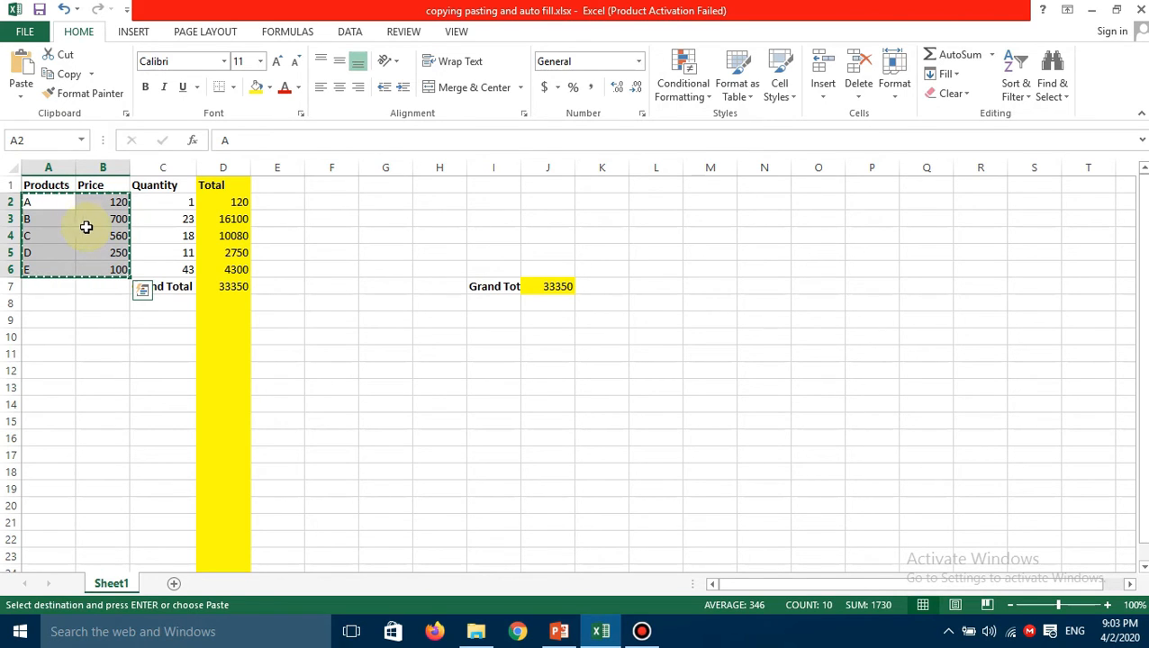
right_click(493, 240)
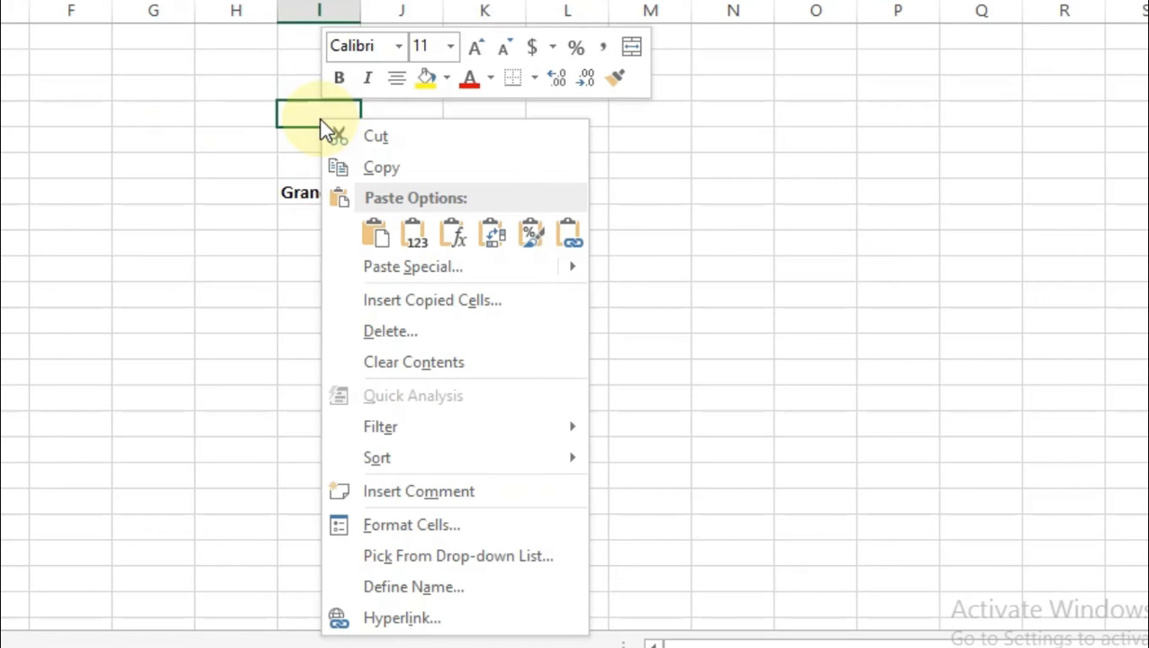
mouse_move(418, 271)
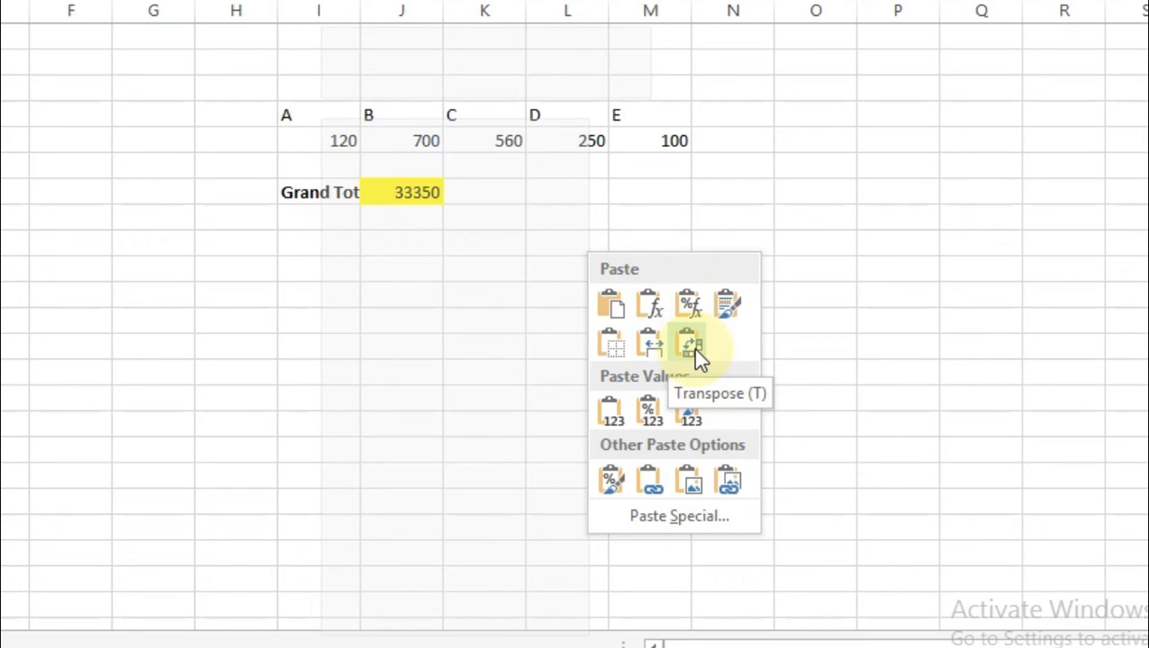
click(694, 348)
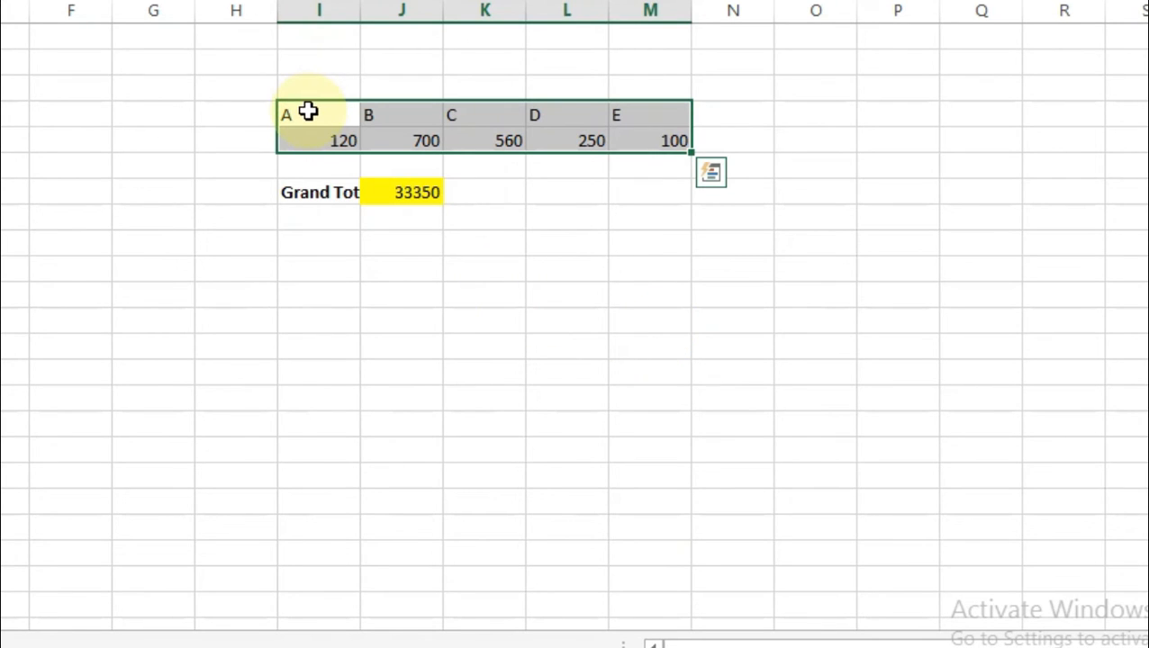
click(308, 111)
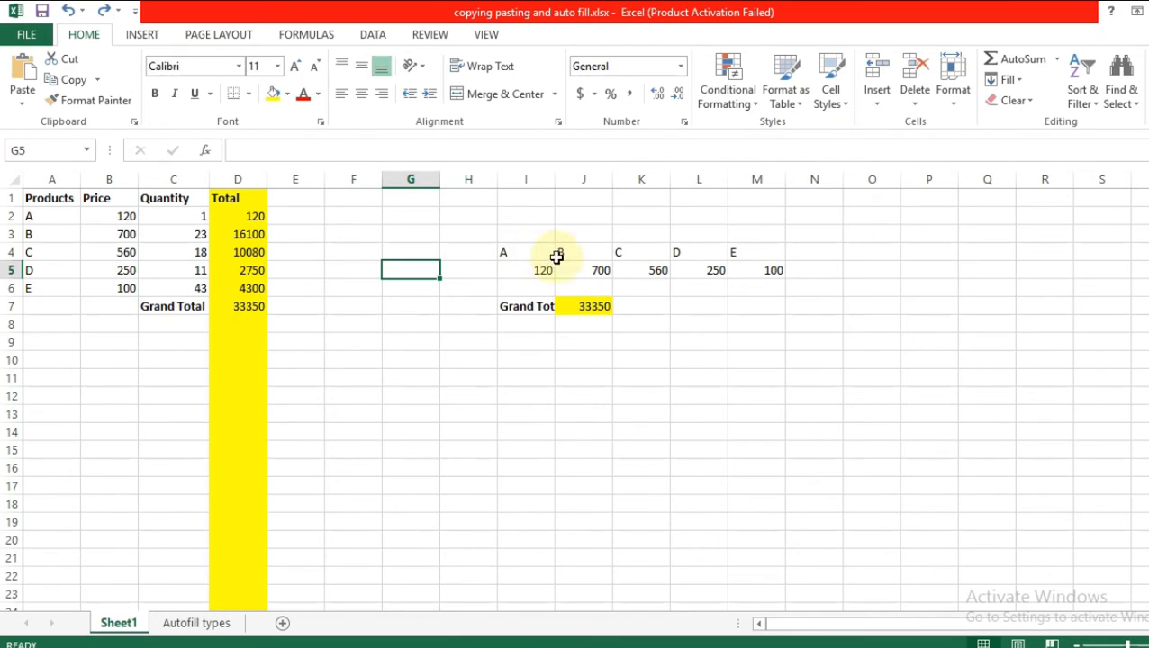
Step: Clear all contents and formatting from columns I to O
drag(506, 252, 793, 306)
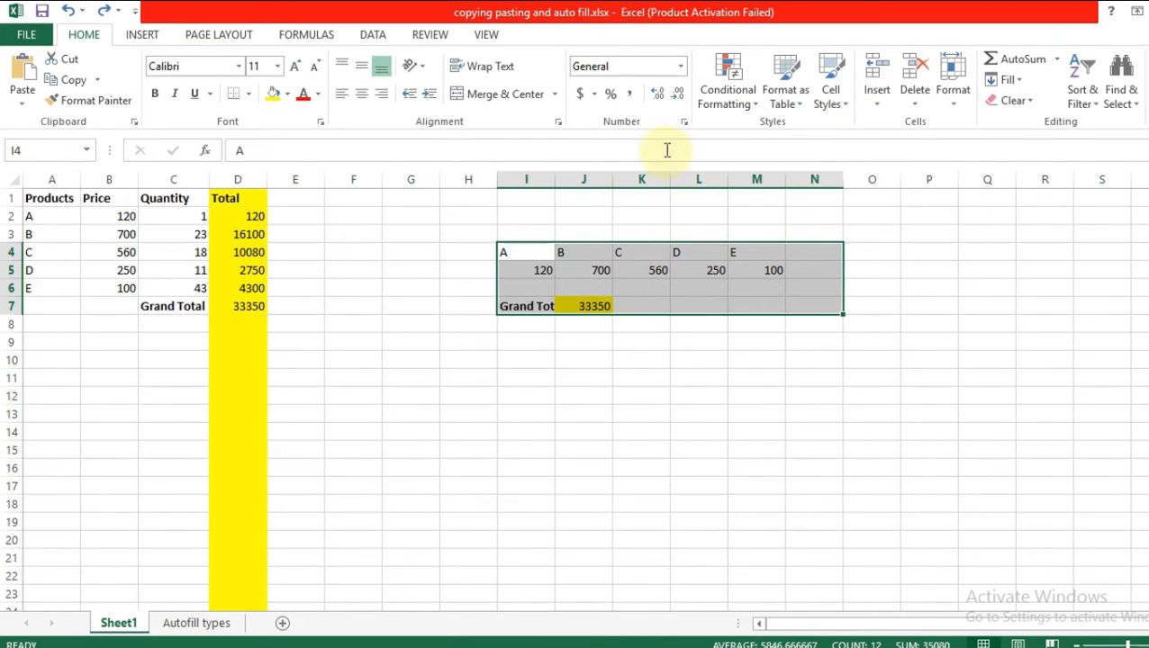
drag(528, 178, 851, 191)
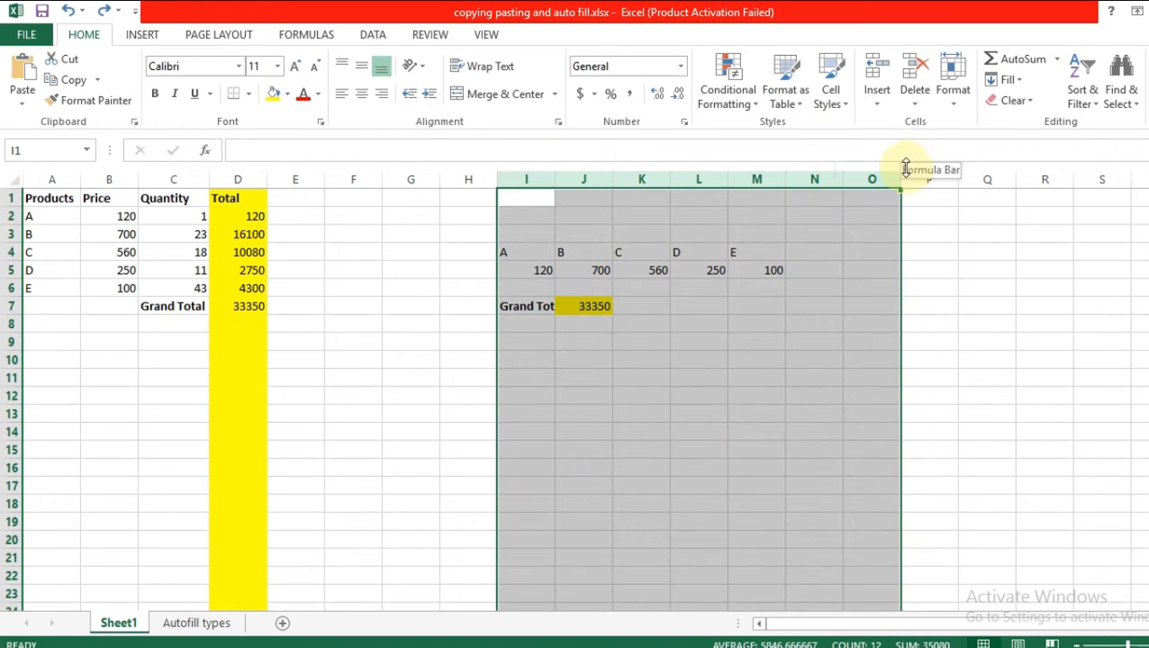
click(1025, 108)
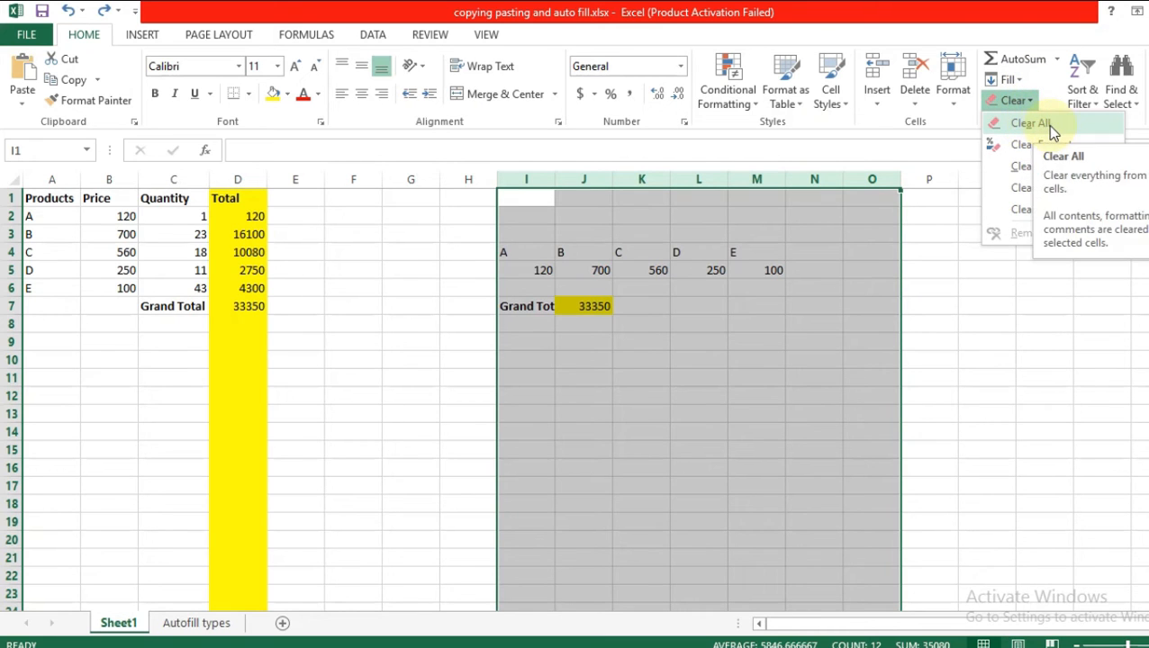
click(1052, 126)
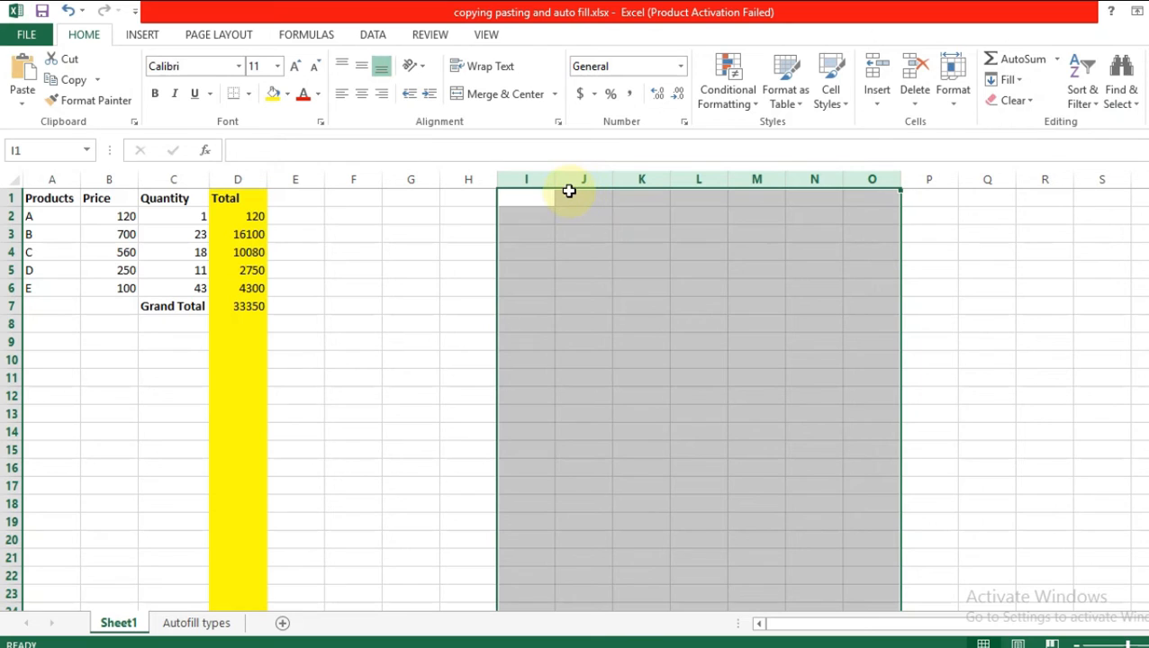
click(405, 216)
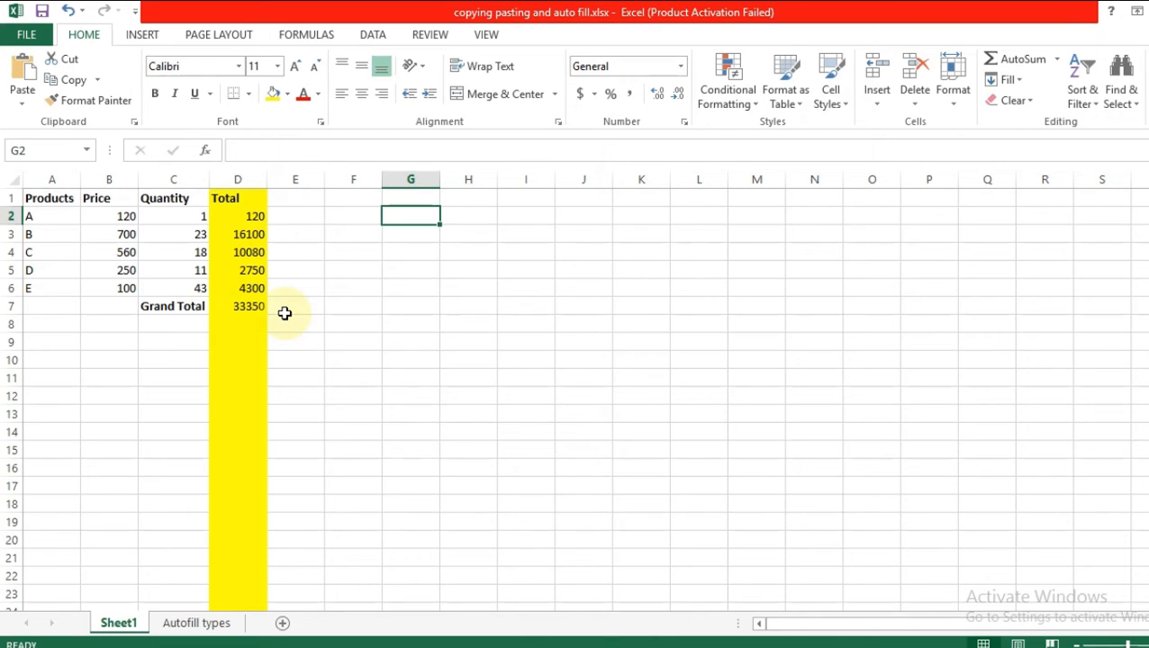
Step: Delete the totals in D3:D7 and fill the D2 formula down to D6
drag(255, 235, 259, 306)
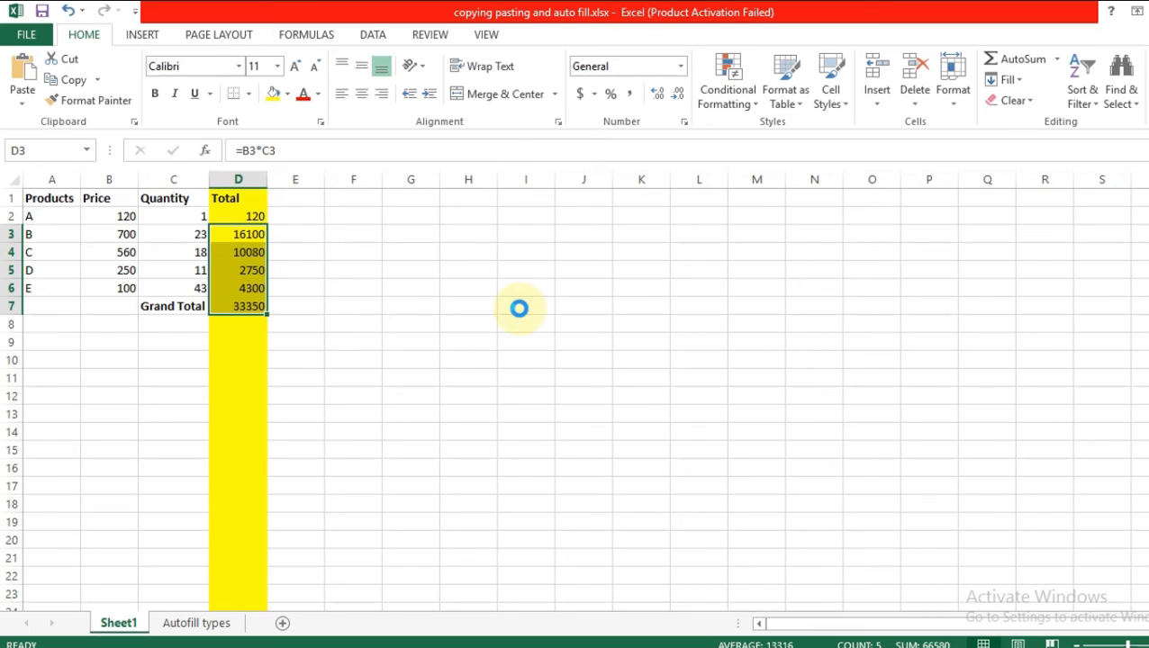
key(Delete)
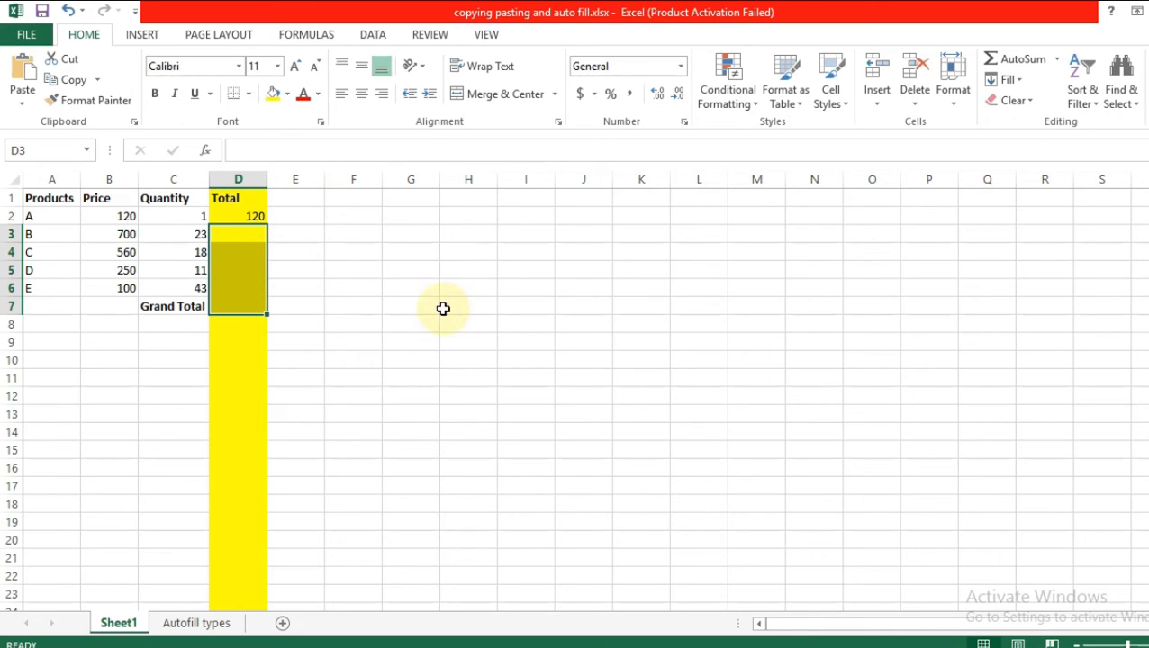
click(287, 218)
click(249, 216)
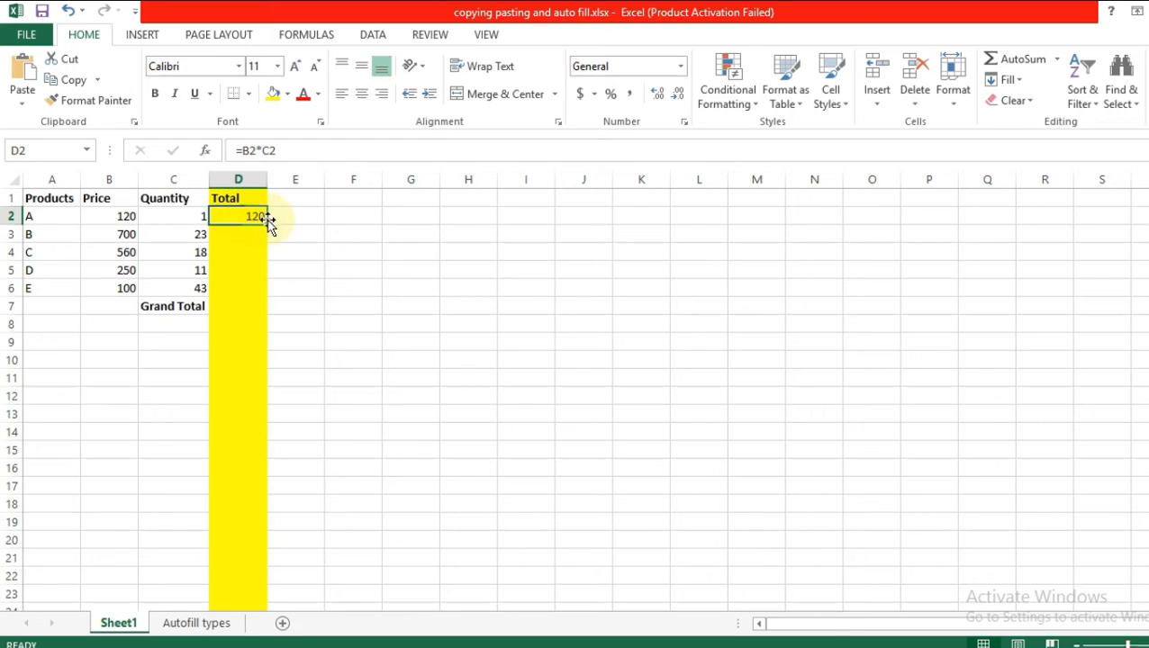
drag(266, 242, 267, 291)
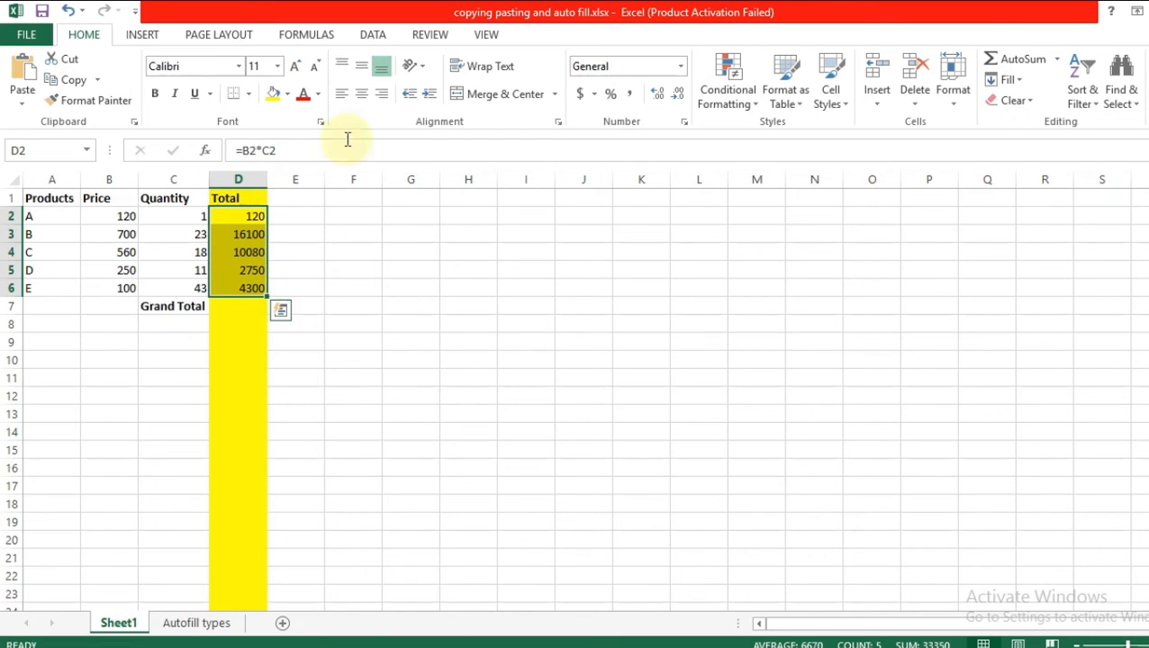
click(282, 231)
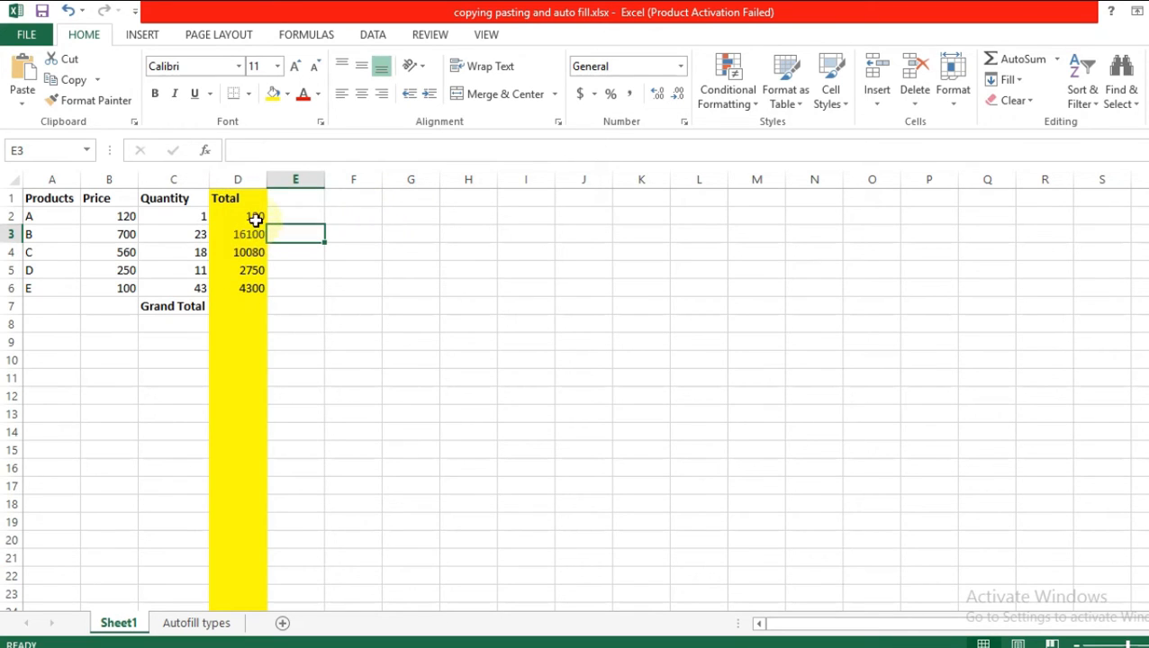
Step: Delete the totals in D3:D6 and autofill the D2 formula down the Total column to D7, matching the adjacent data
click(256, 217)
drag(256, 233, 249, 286)
key(Delete)
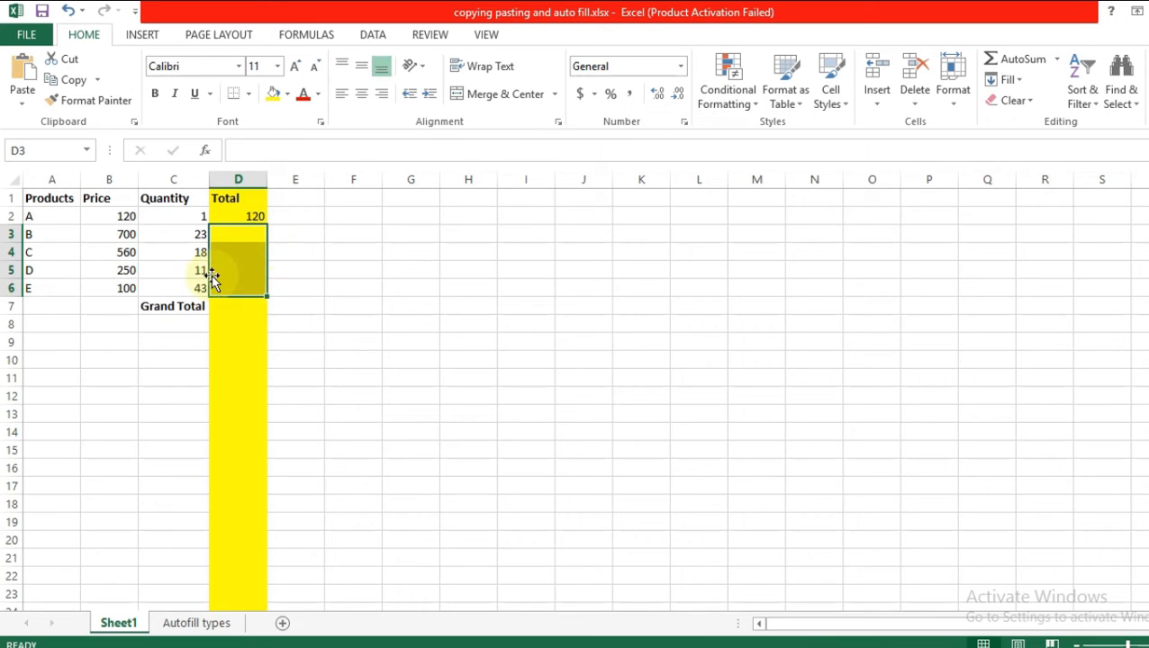
click(245, 219)
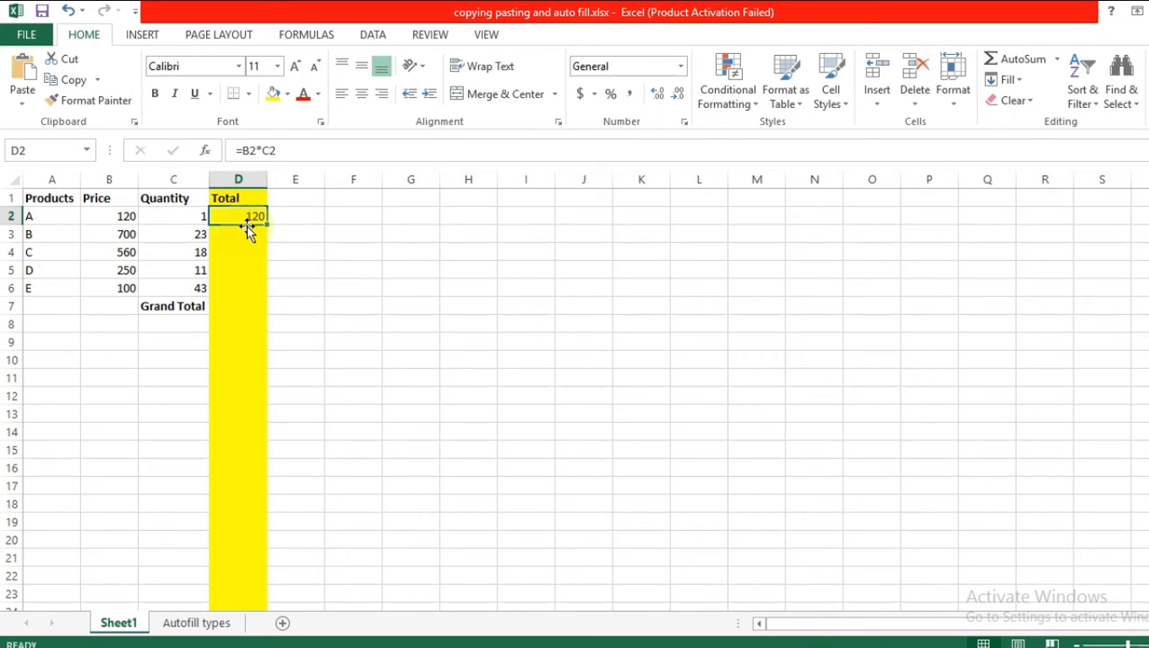
click(243, 223)
double_click(265, 225)
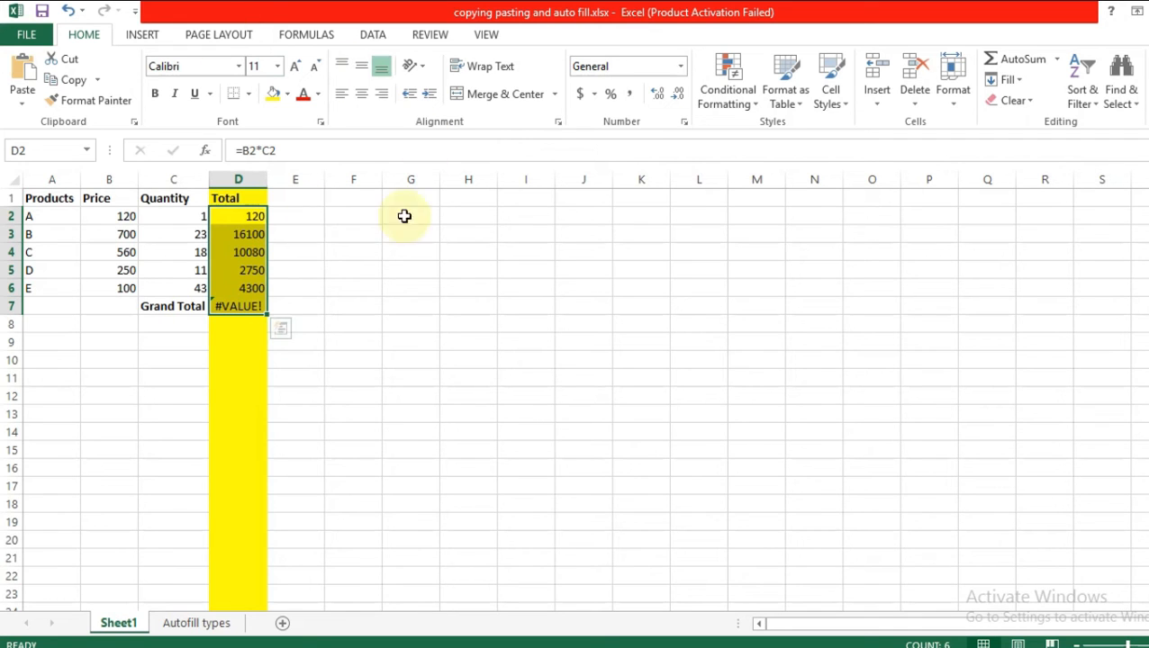
click(301, 252)
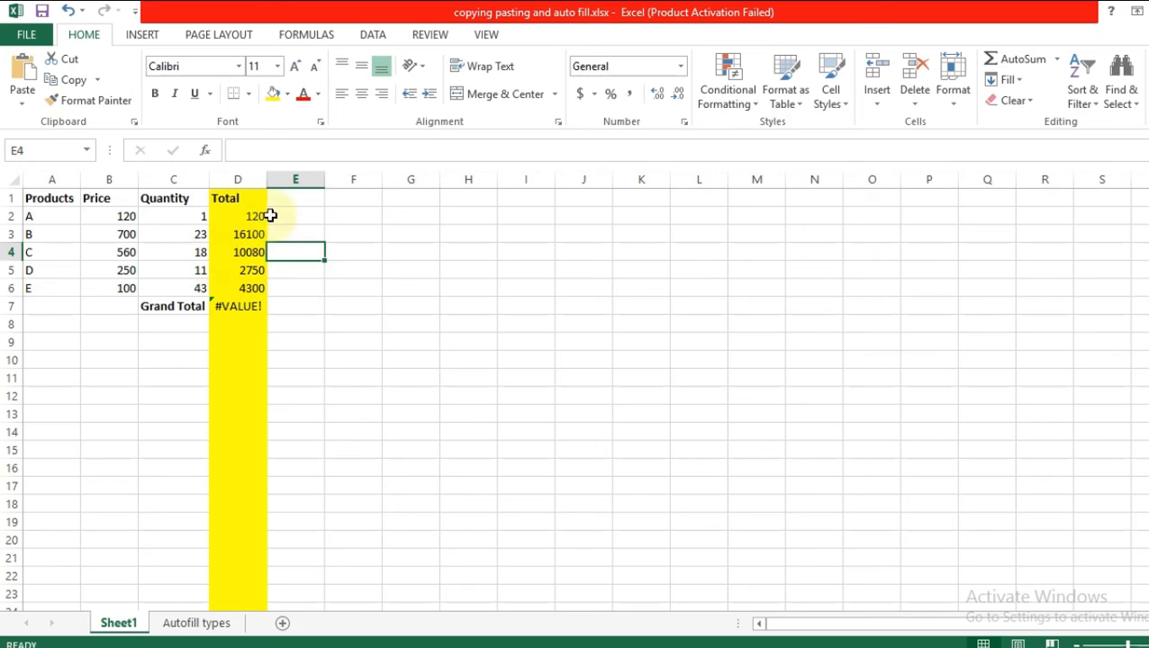
Step: Examine the filled totals in D2:D7 and the blank cells beside and below the Grand Total label
drag(253, 216, 259, 294)
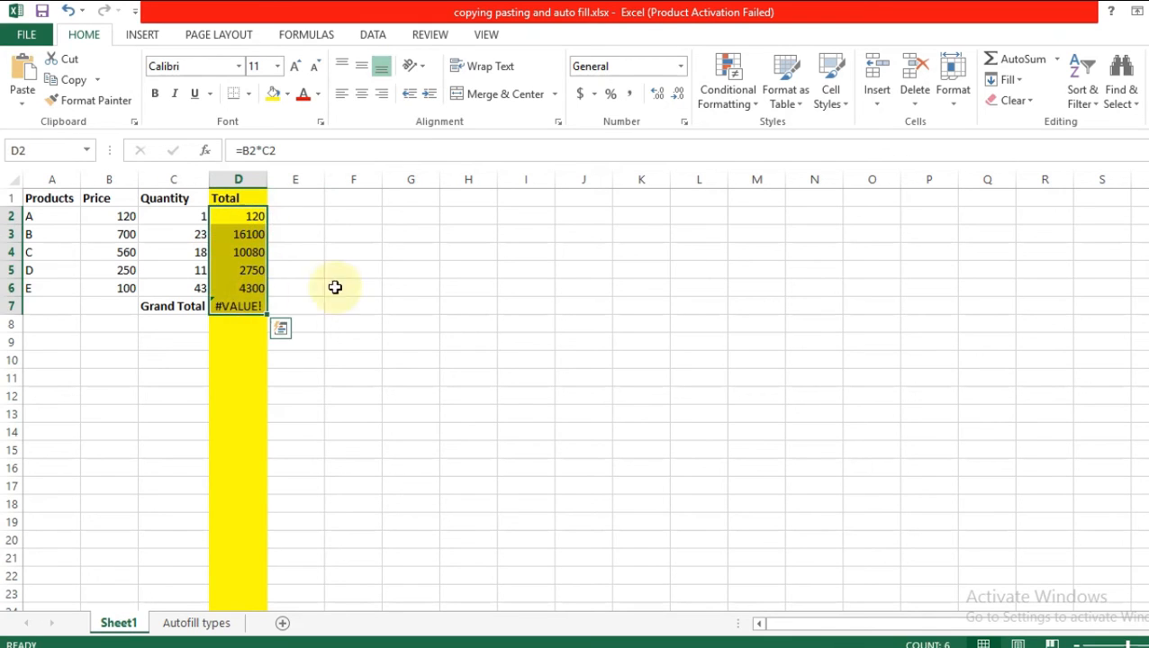
click(365, 281)
drag(254, 220, 255, 294)
click(130, 309)
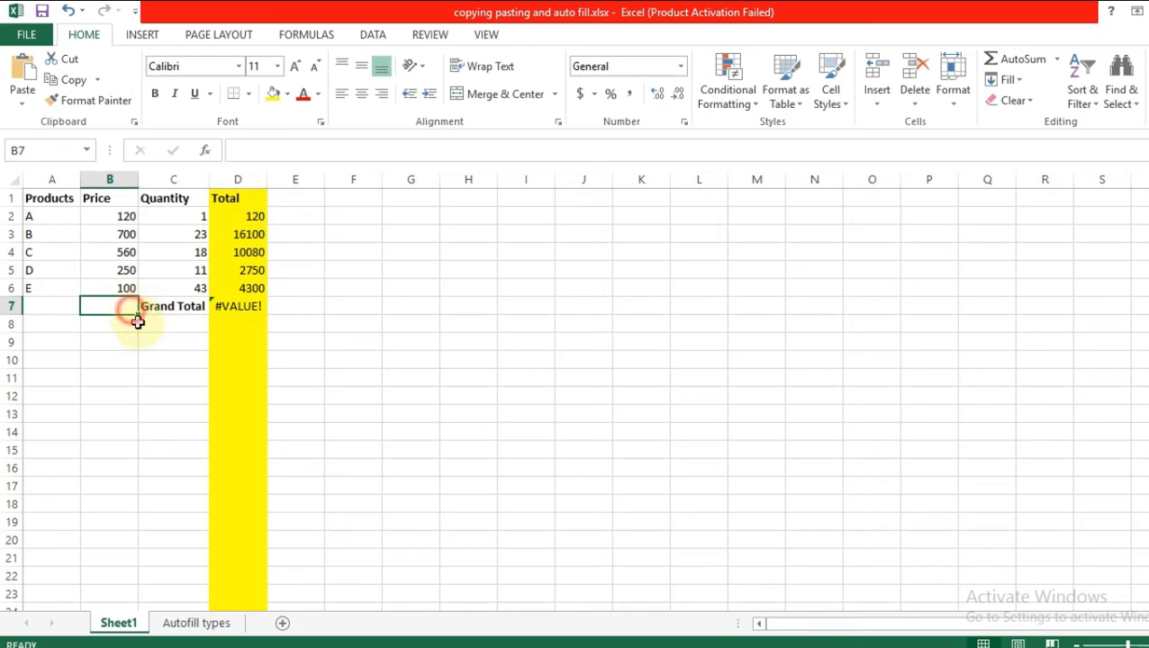
click(149, 324)
click(127, 324)
Step: Add product F in row 9 with a price of 100 and a quantity of 25, leaving row 8 blank
click(185, 322)
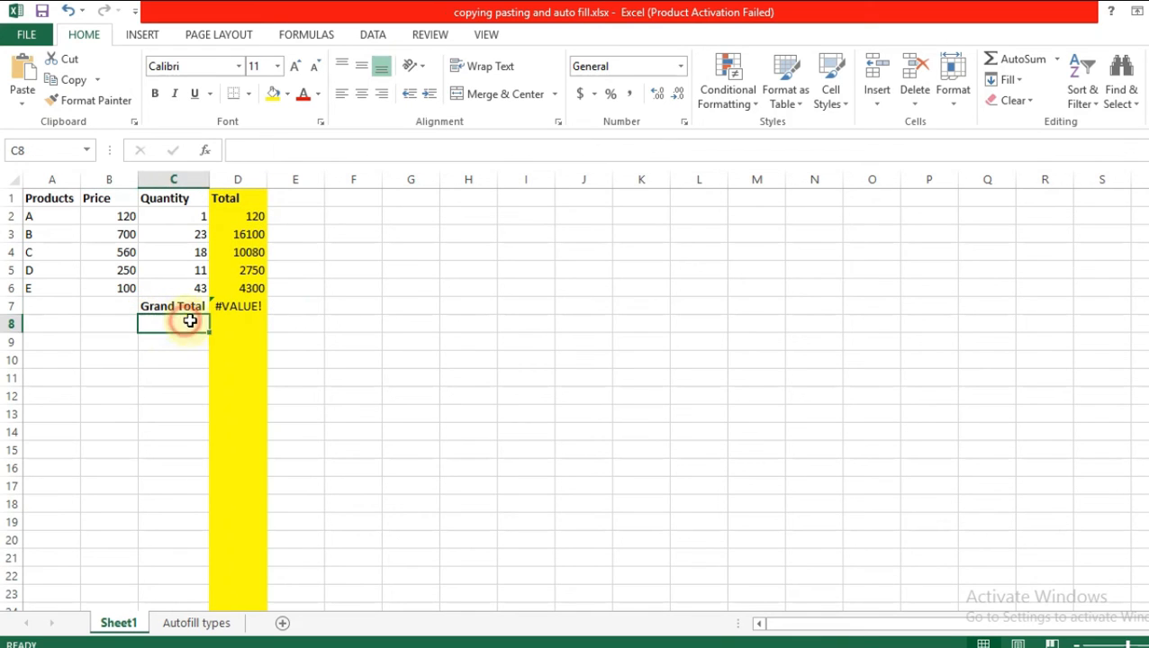
key(Down)
key(Home)
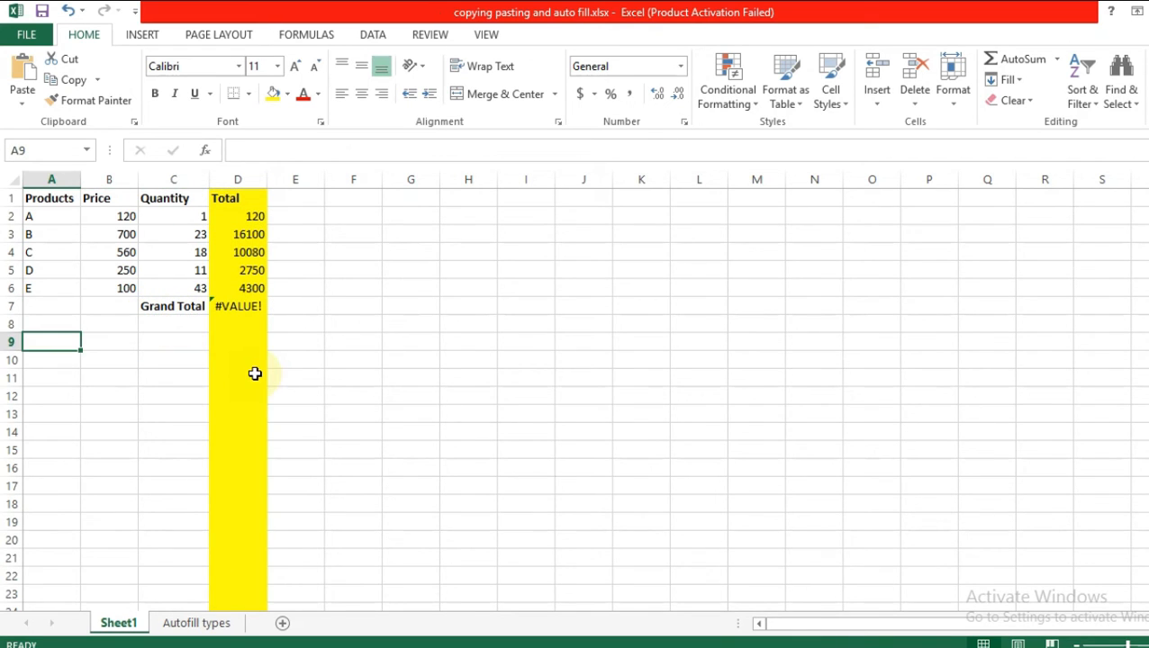
text(F)
key(Tab)
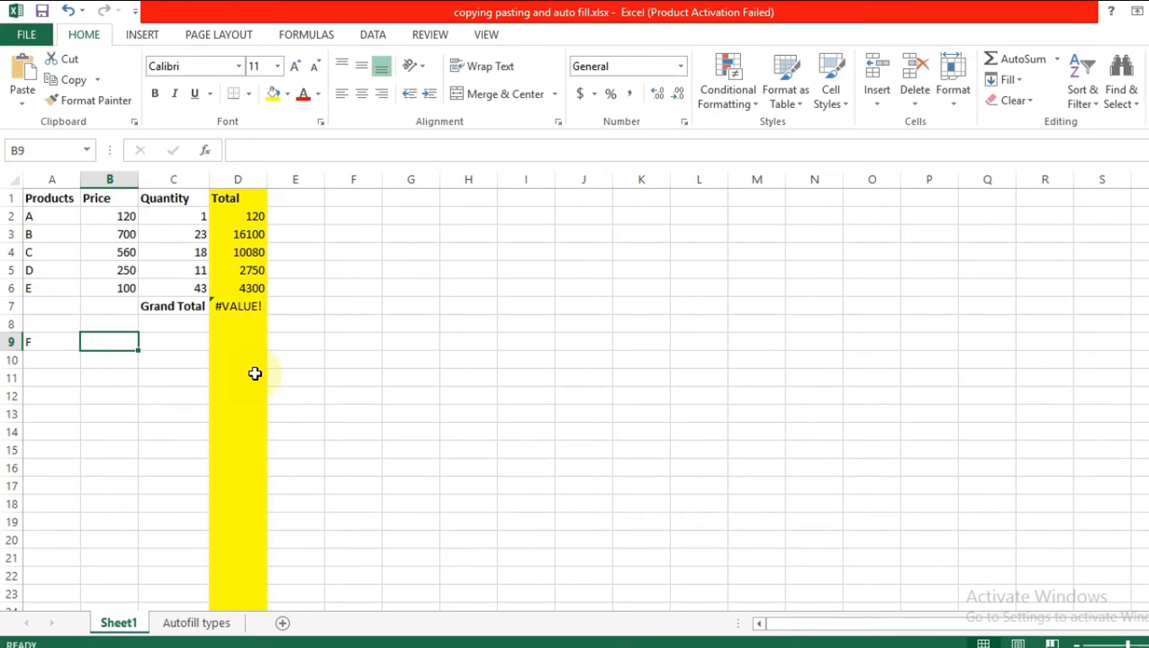
text(100)
key(Tab)
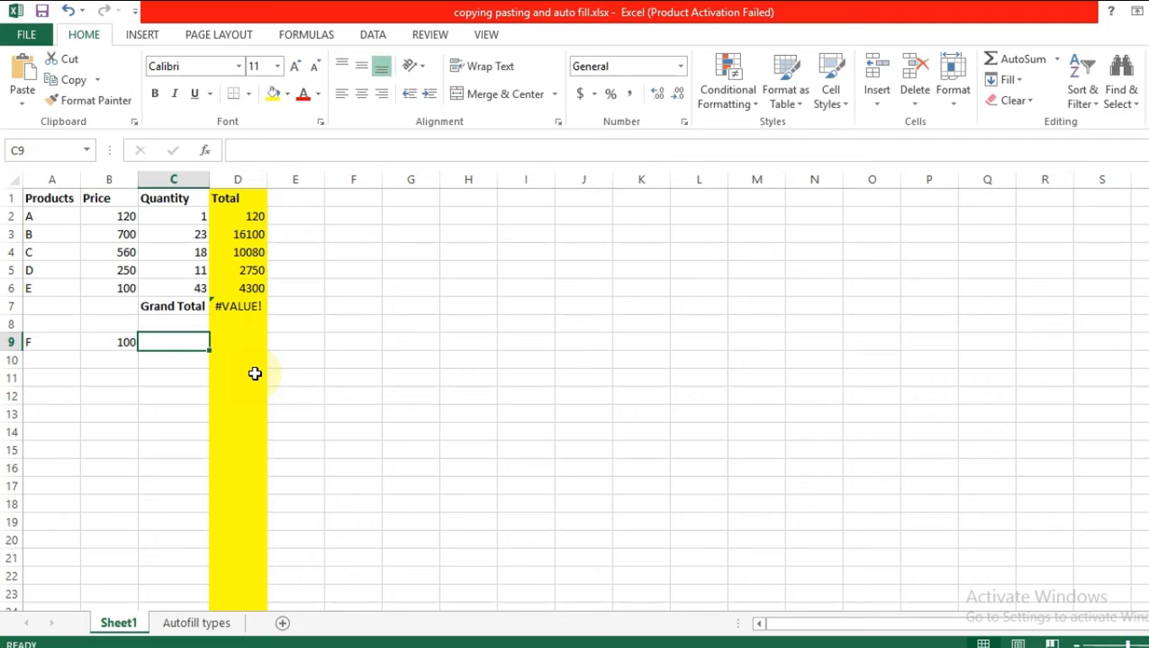
text(25)
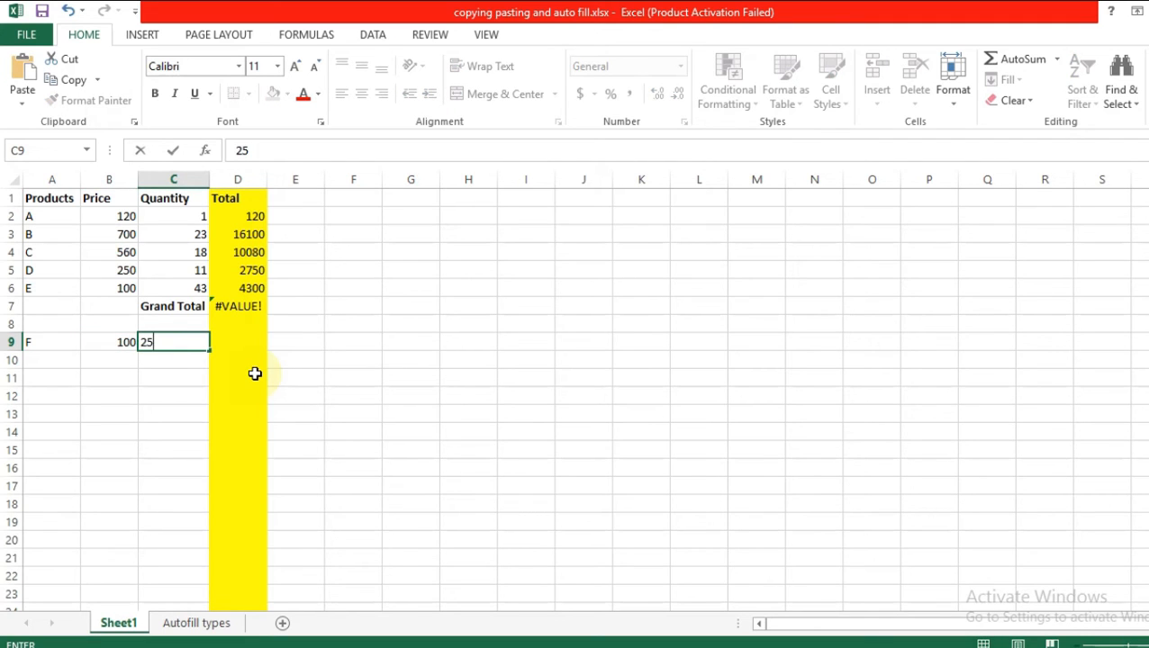
key(Tab)
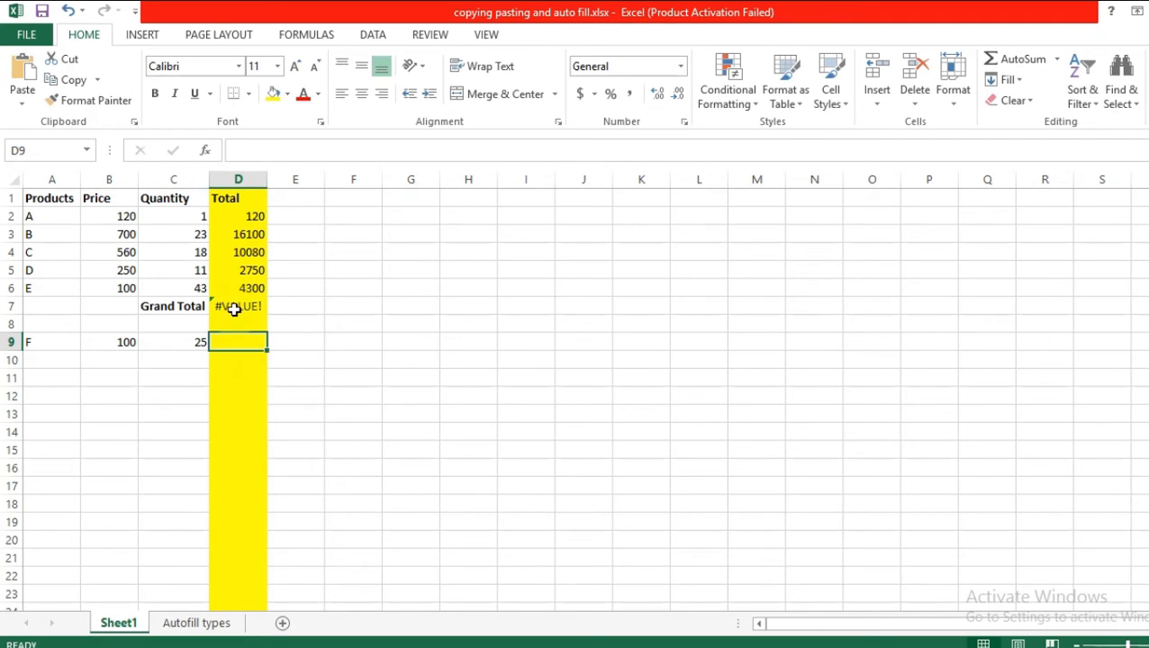
click(8, 342)
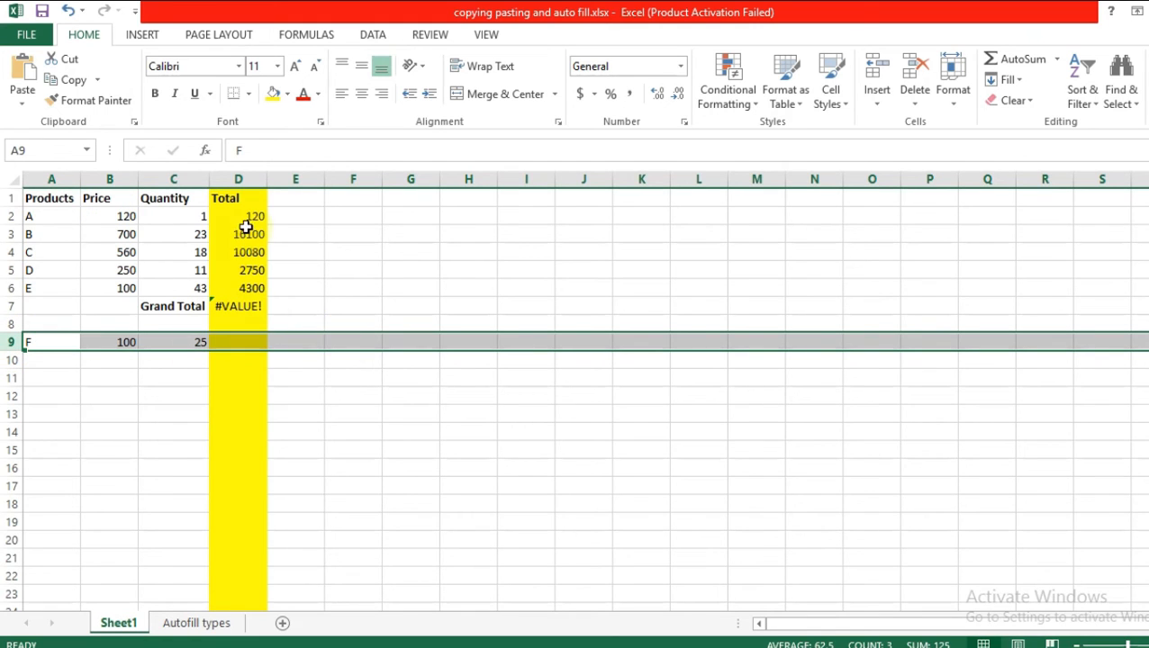
Step: Delete D3:D7, autofill the D2 formula down the Total column again, and check where it stops relative to blank row 8
drag(246, 230, 238, 305)
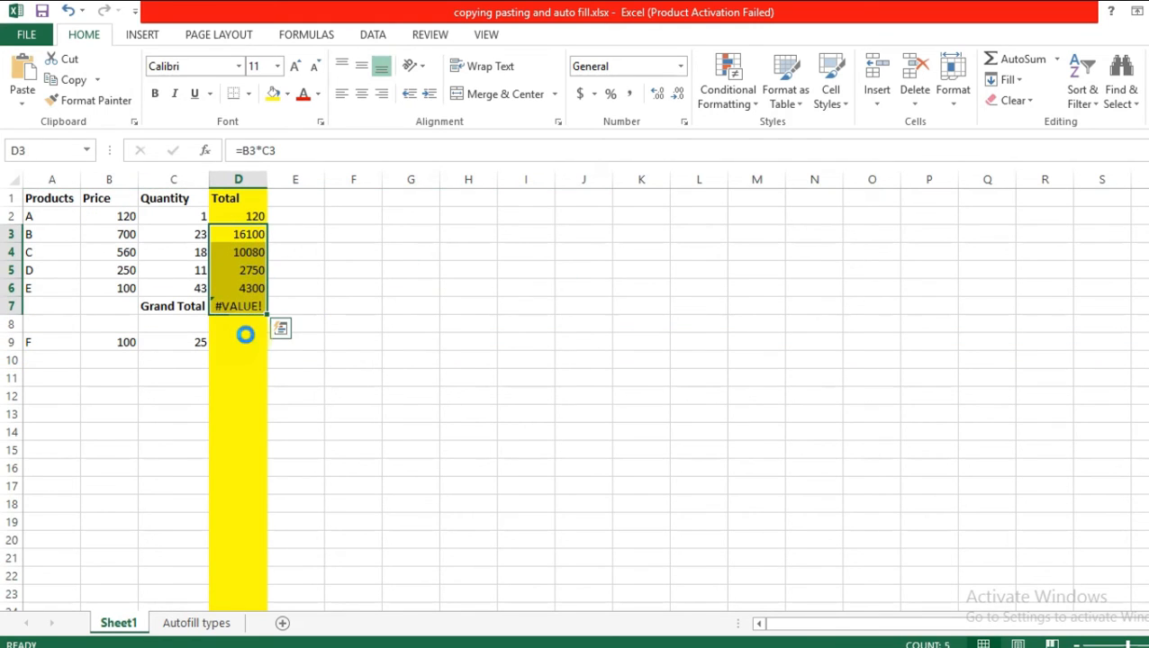
key(Delete)
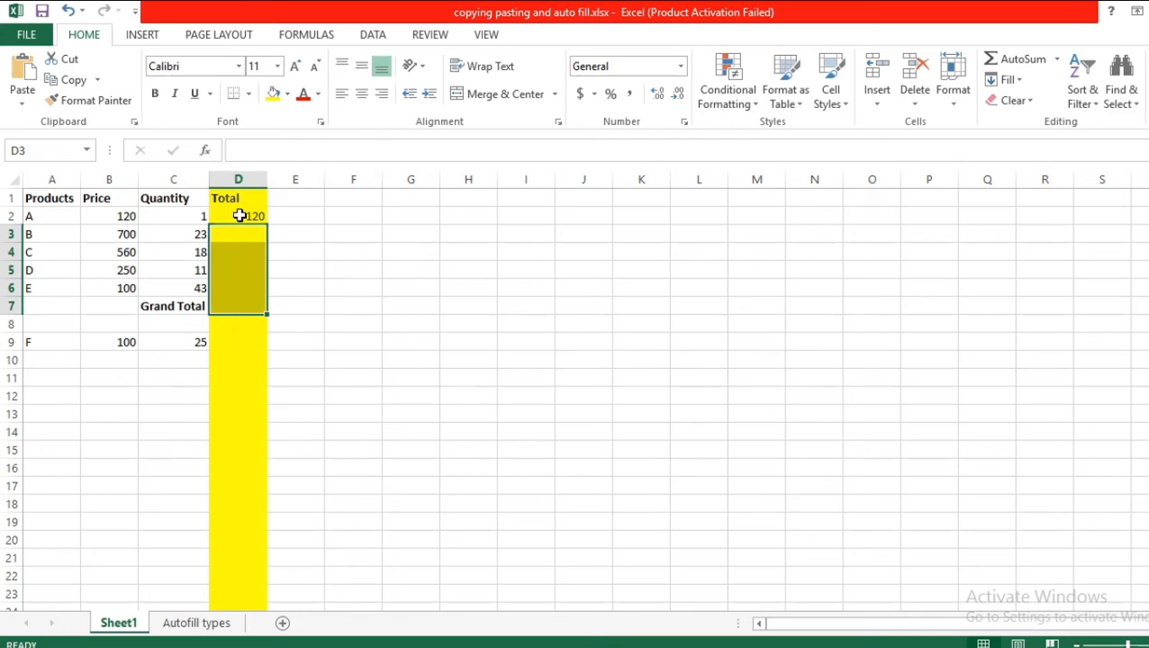
click(239, 216)
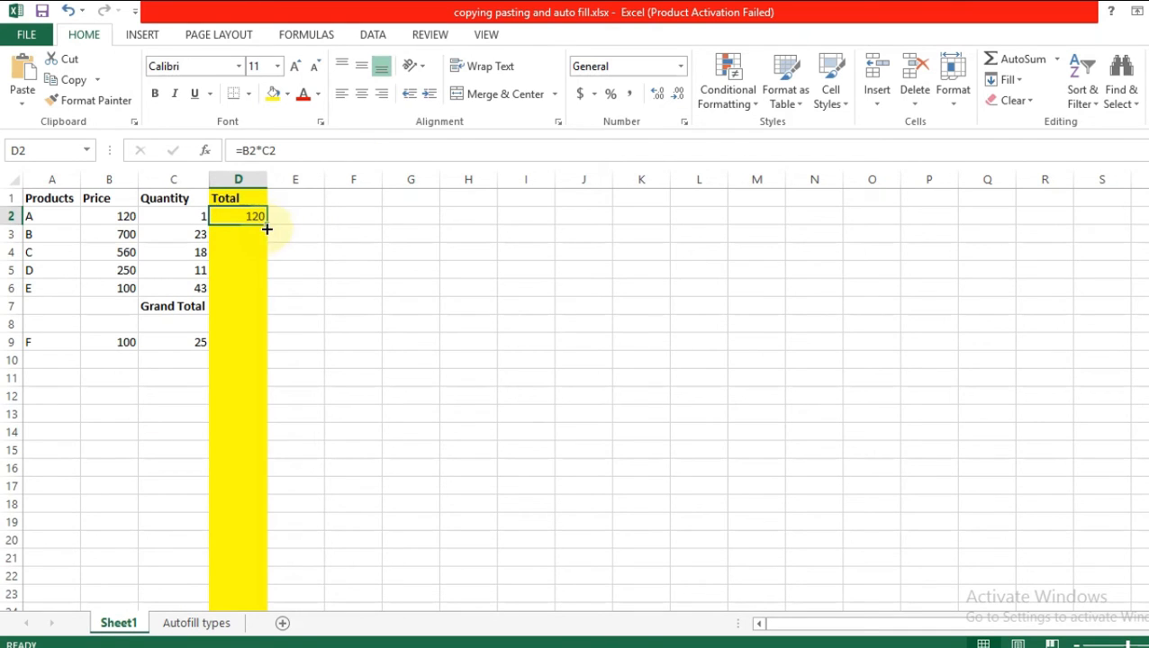
double_click(267, 228)
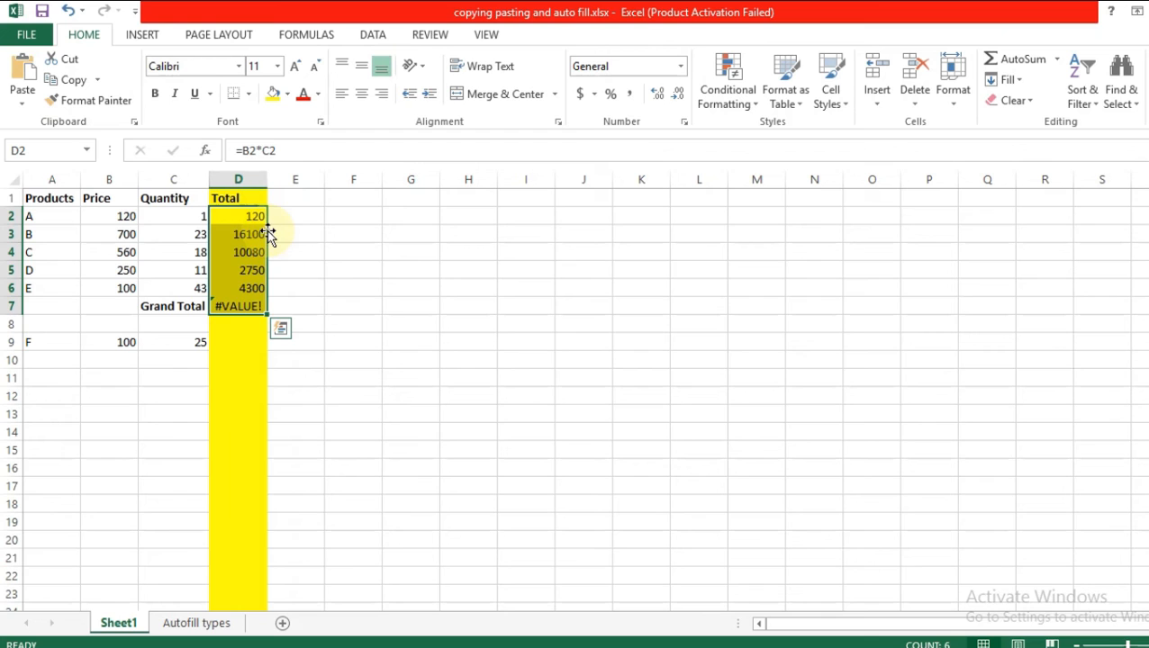
click(243, 309)
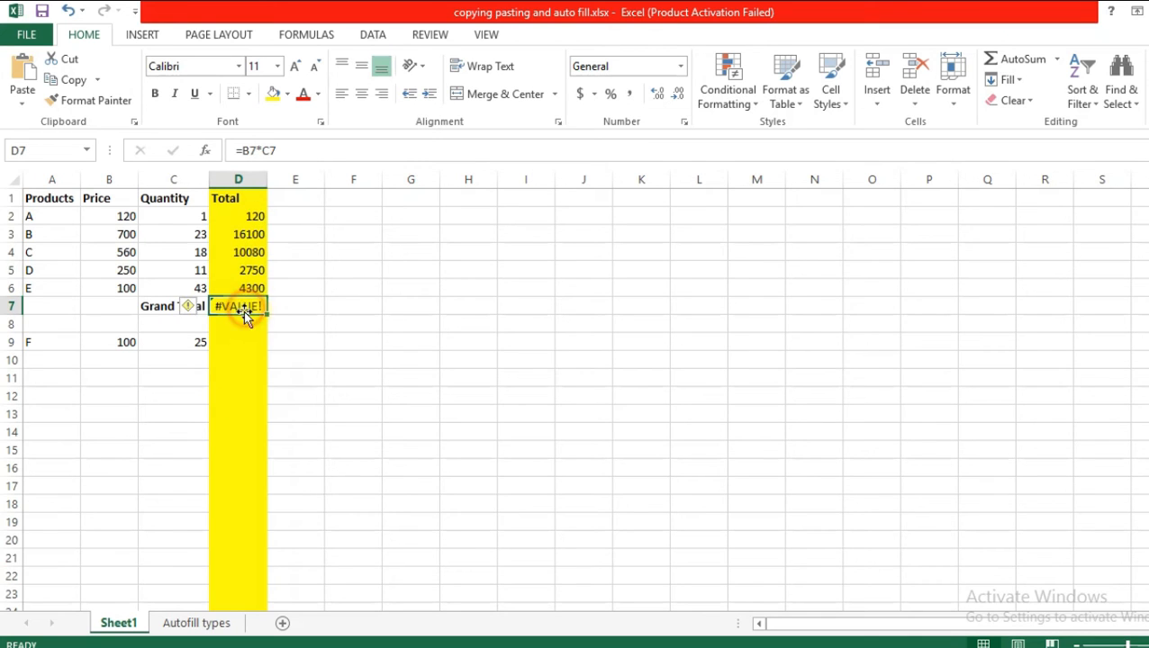
click(221, 328)
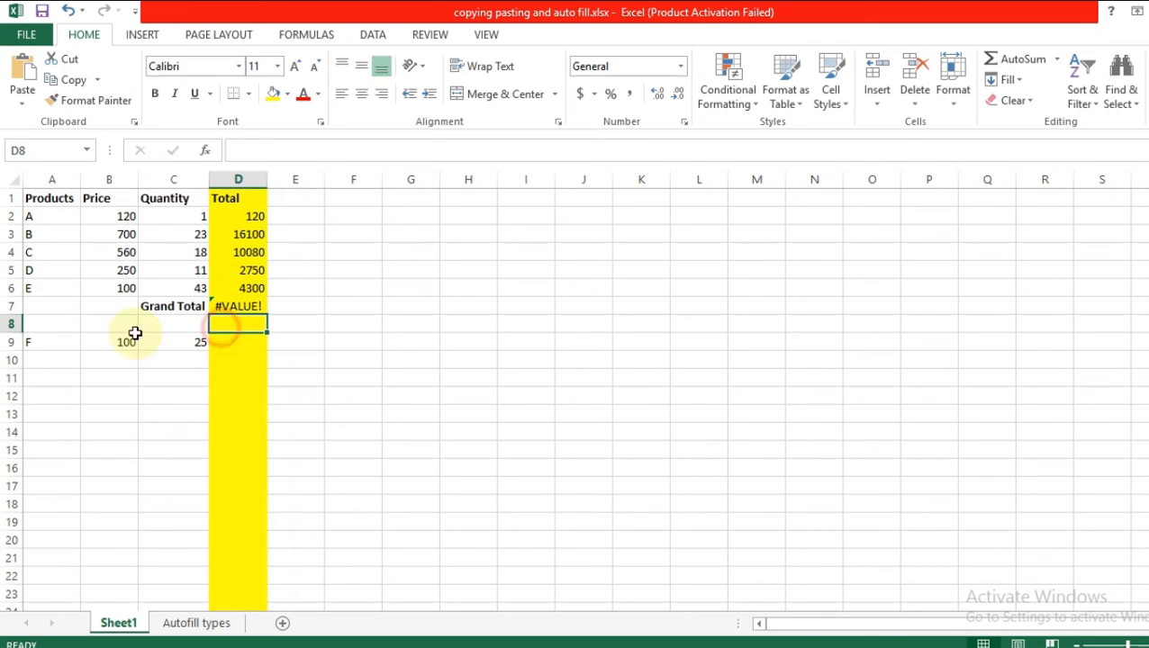
click(23, 325)
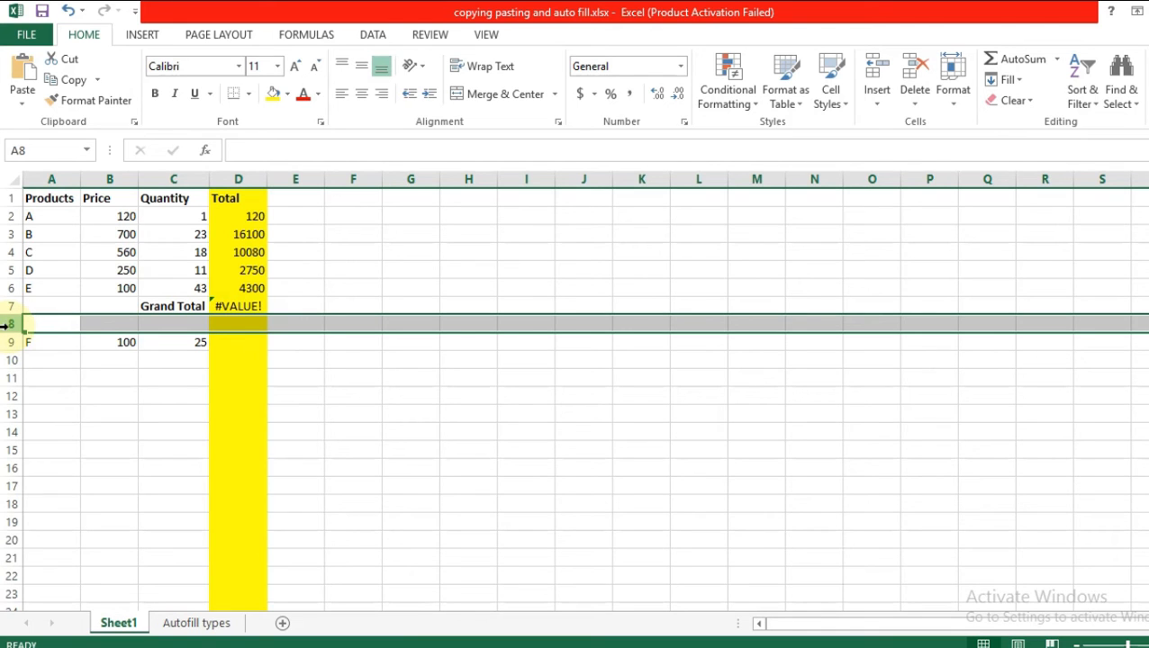
Step: Switch to the Autofill types sheet and look over its sample days, dates, months and part numbers
click(185, 623)
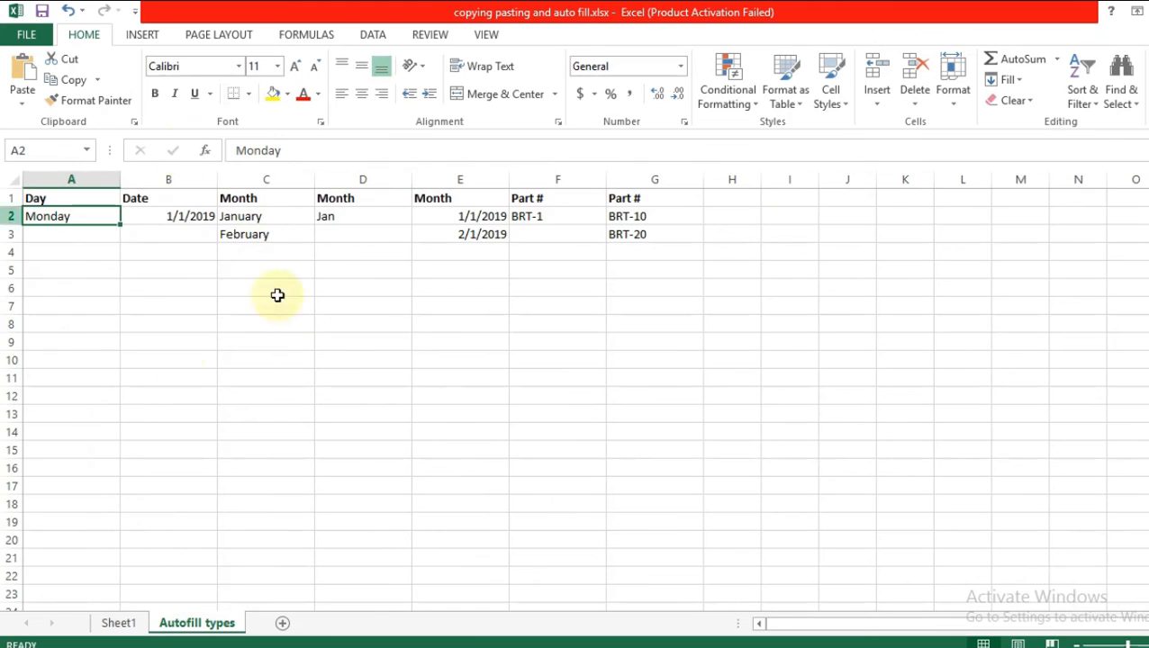
drag(36, 198, 741, 308)
click(905, 360)
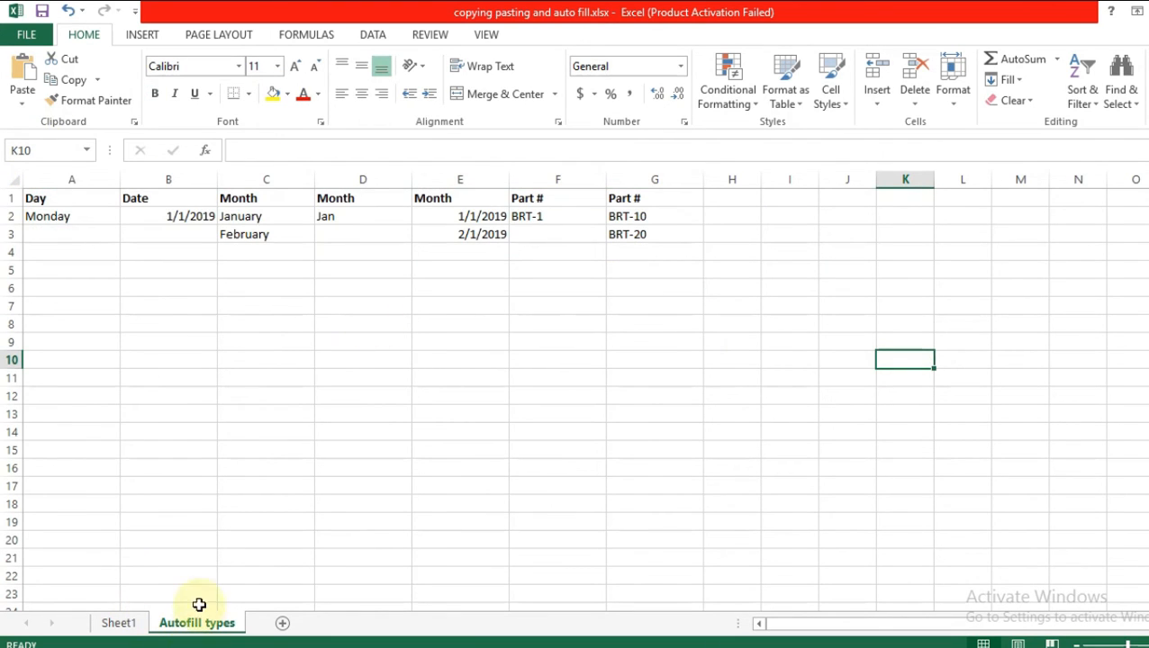
Step: Autofill the weekdays from Monday in A2 down to A16, and extend the series from A16 over about 279 cells of column A
click(47, 212)
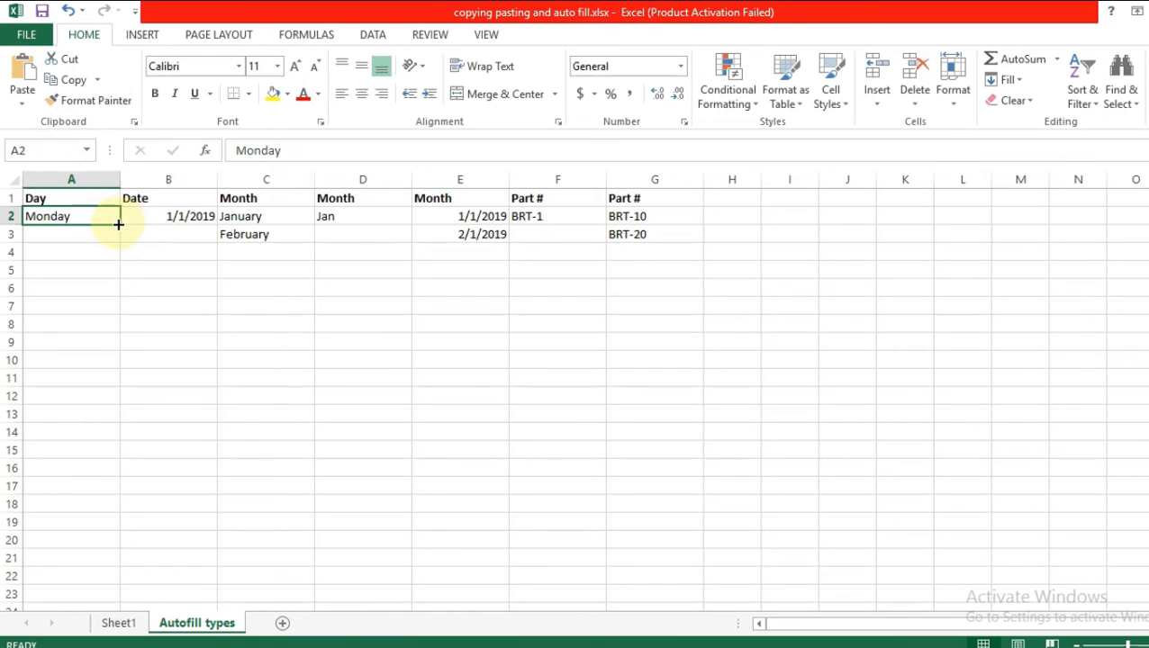
drag(118, 224, 111, 470)
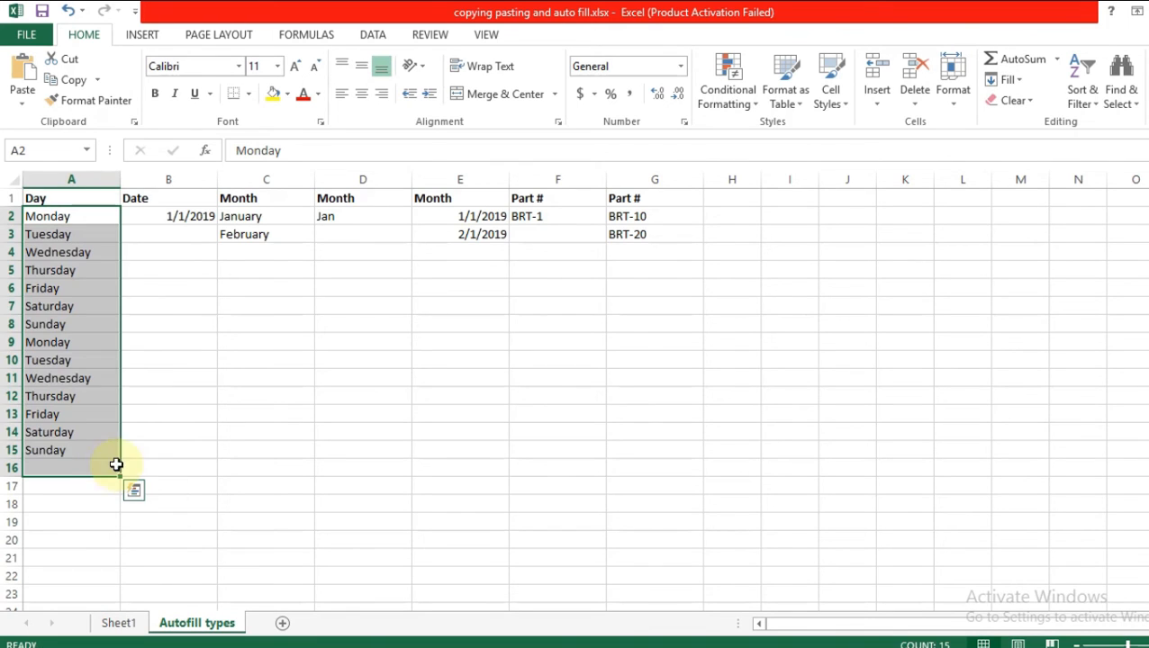
click(68, 466)
scroll(68, 457, down, 1)
scroll(68, 457, down, 4)
drag(121, 260, 119, 599)
scroll(218, 442, up, 5)
scroll(126, 420, up, 20)
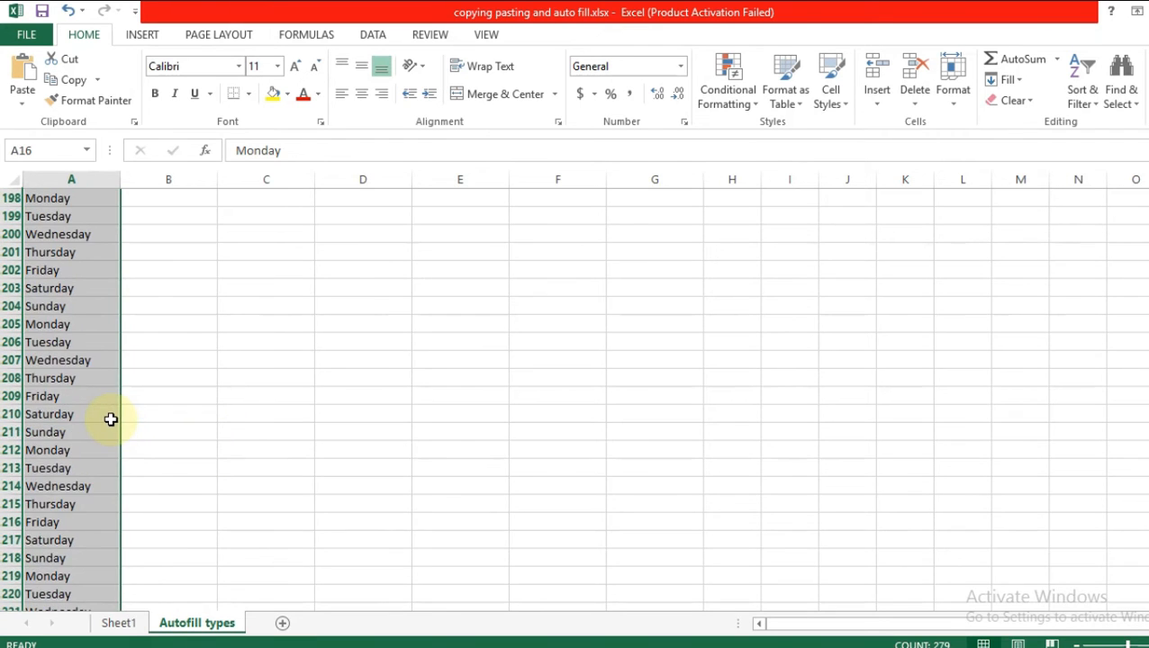
Step: Delete the extended weekday series from A16 downward, keeping the days in A2:A15
scroll(342, 239, down, 20)
key(Delete)
scroll(342, 240, up, 1)
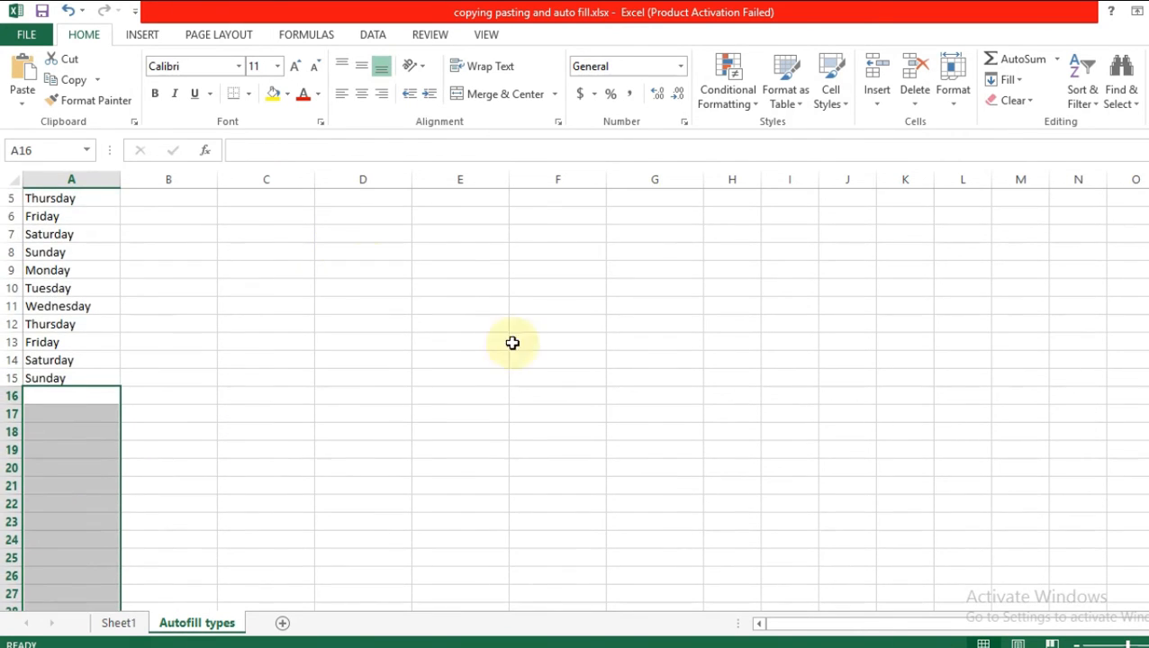
scroll(415, 373, up, 2)
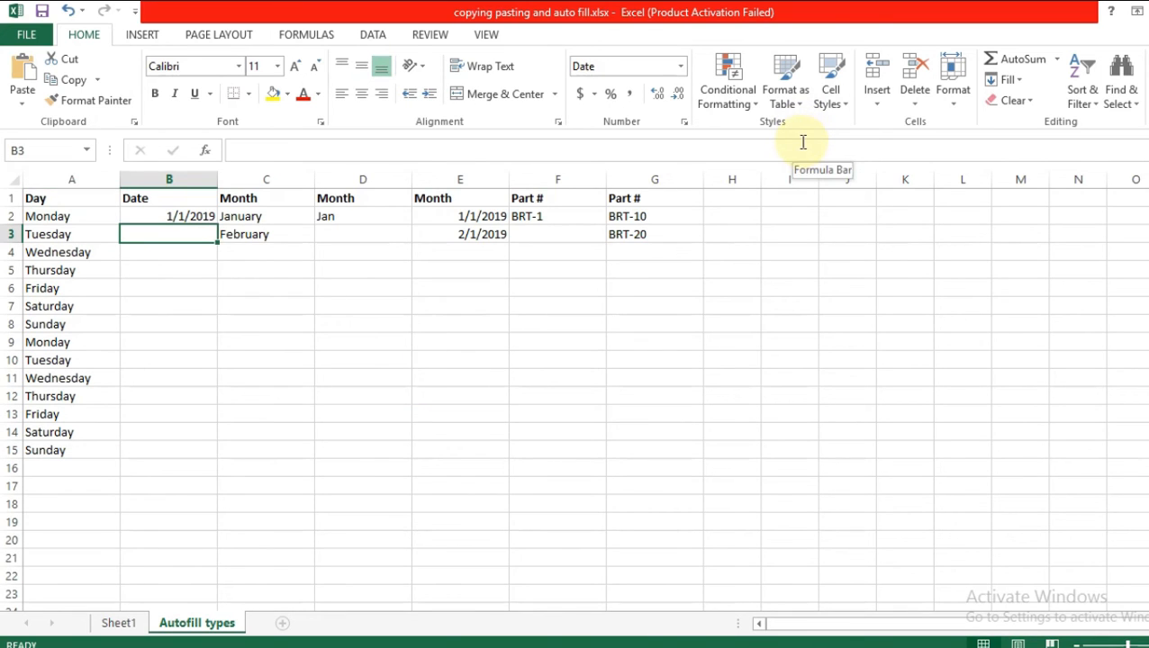
Step: Autofill the Date column from 1/1/2019 in B2 down to B16 in daily steps
click(158, 216)
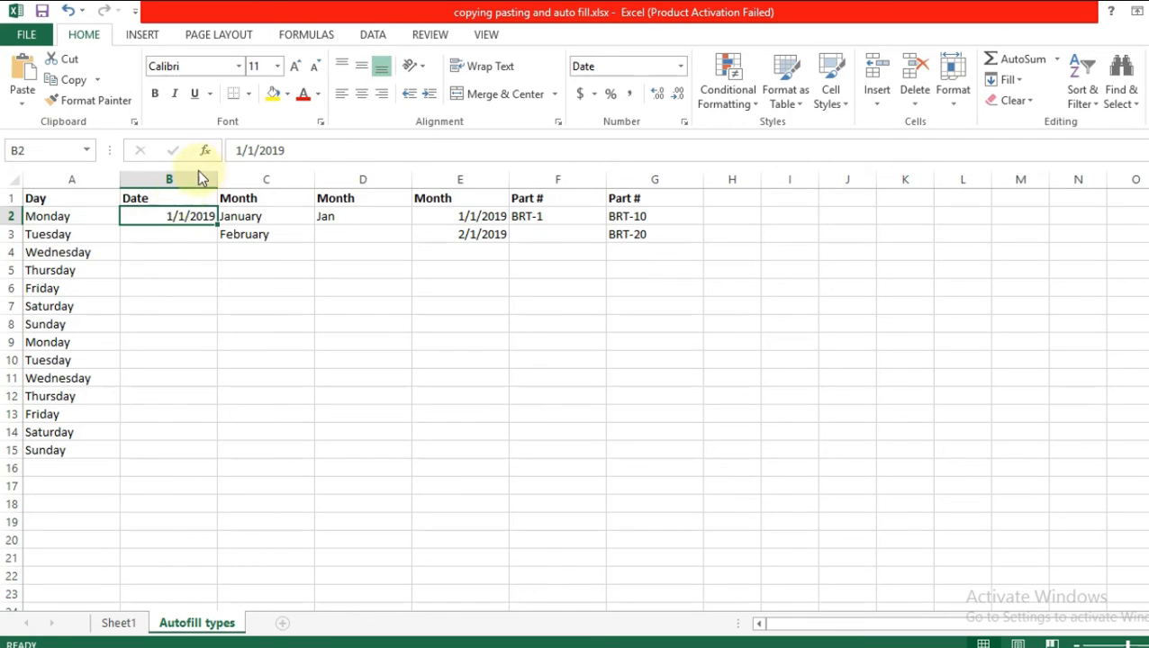
drag(218, 225, 199, 469)
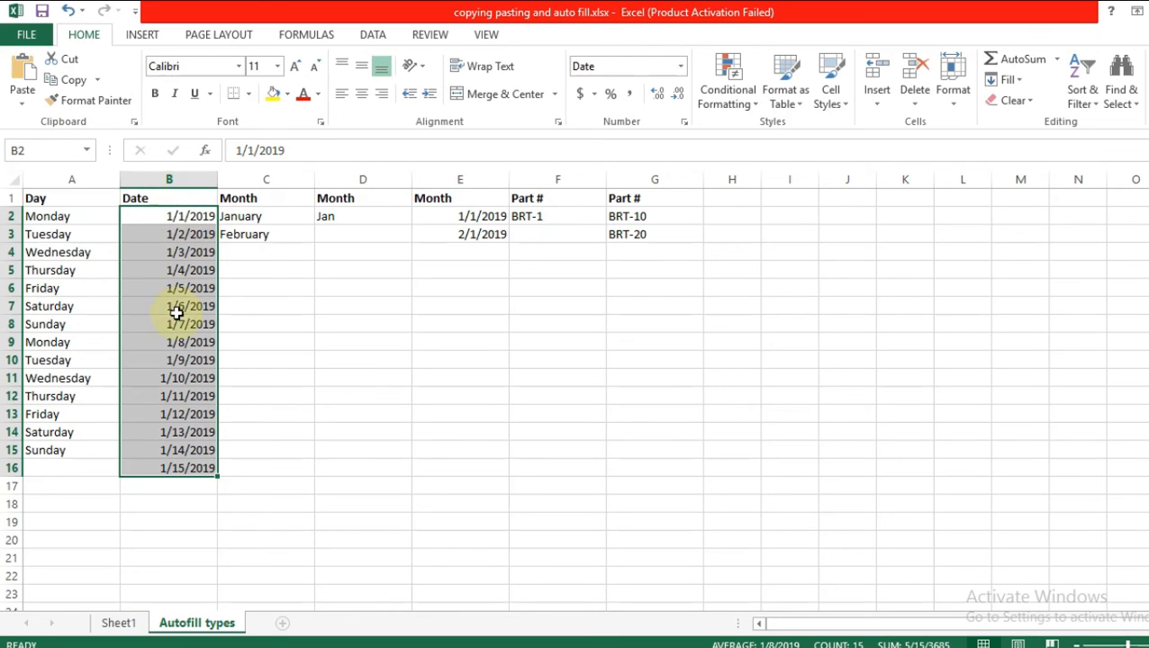
click(267, 470)
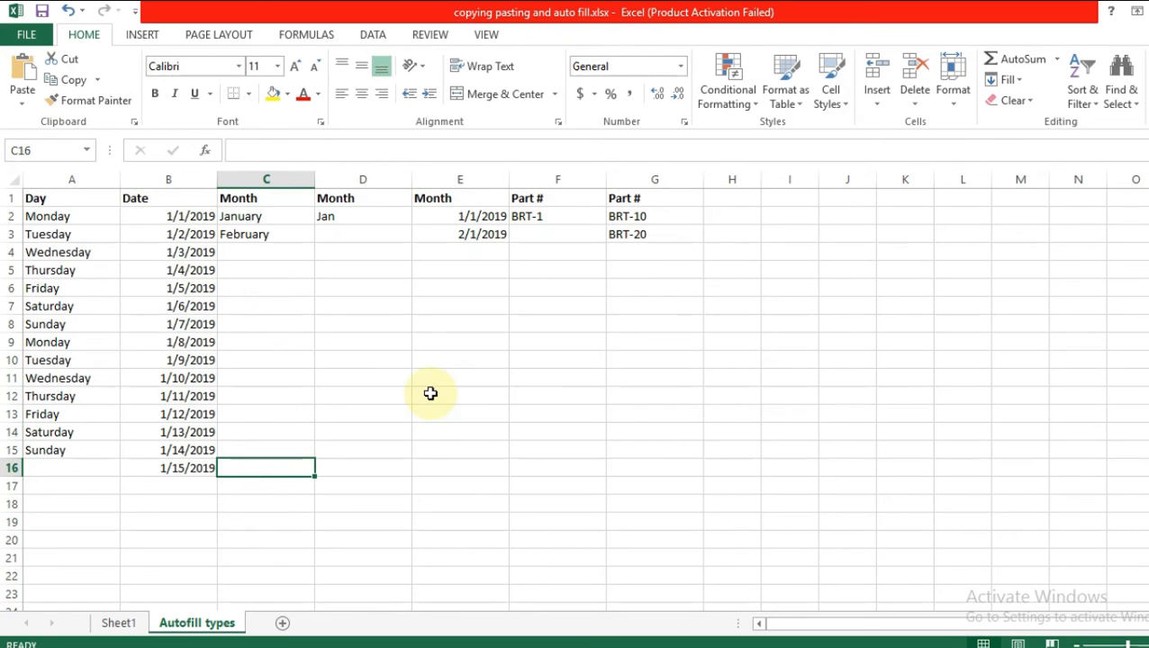
Step: Autofill the full month names from February in C3 down to C20
click(266, 217)
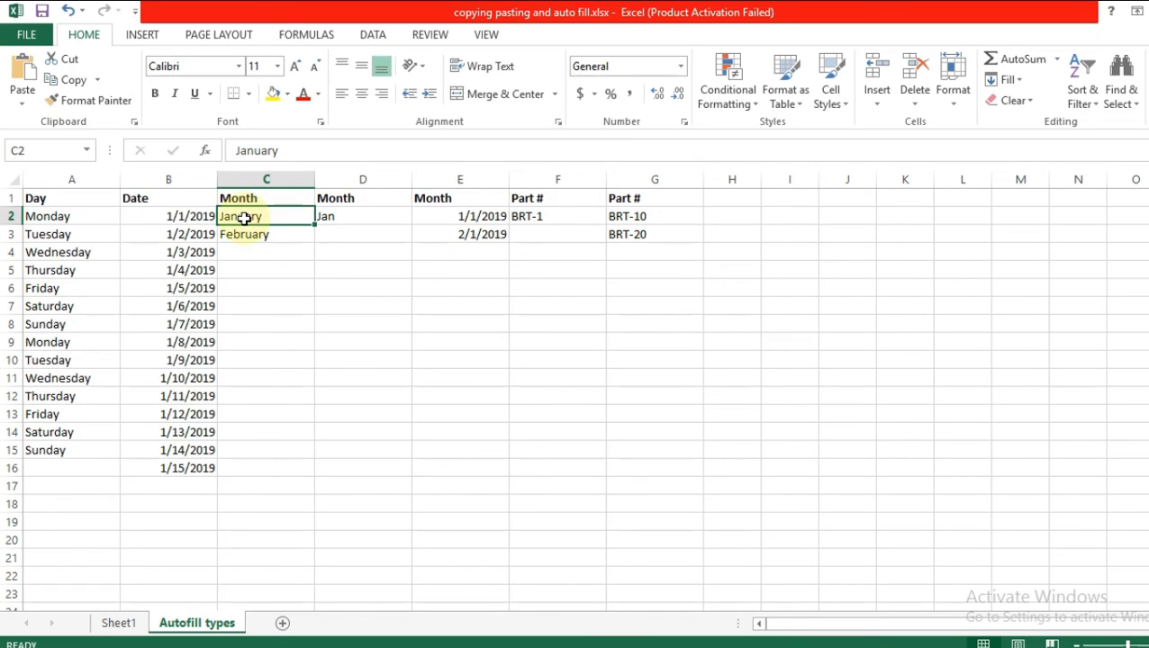
click(246, 233)
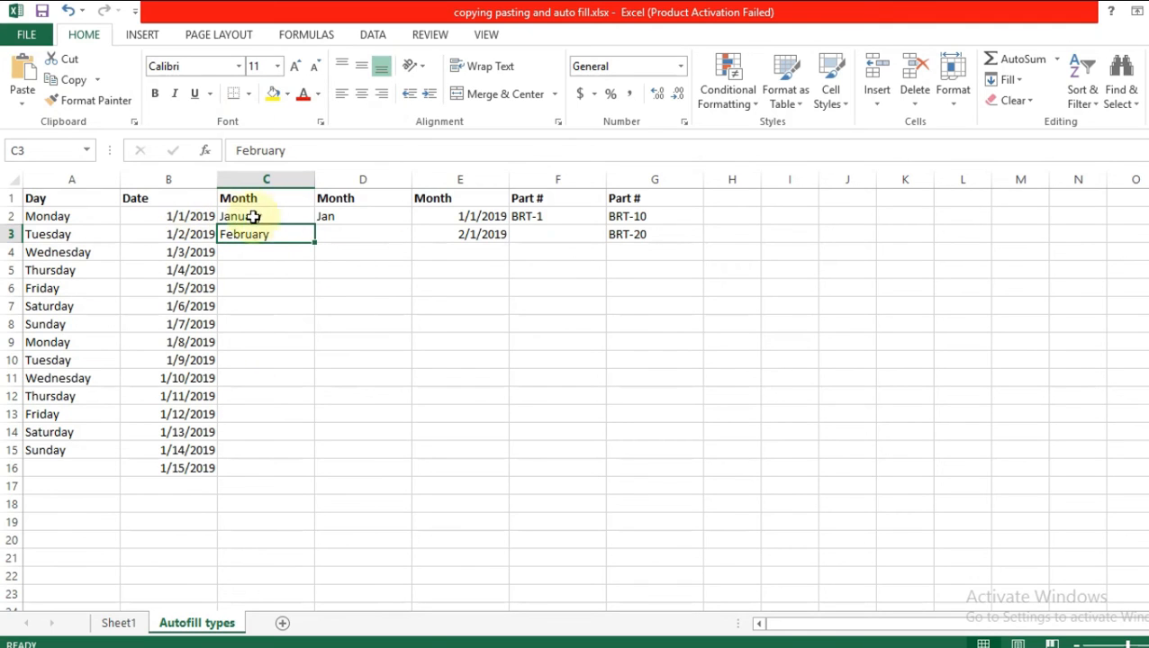
drag(315, 240, 307, 537)
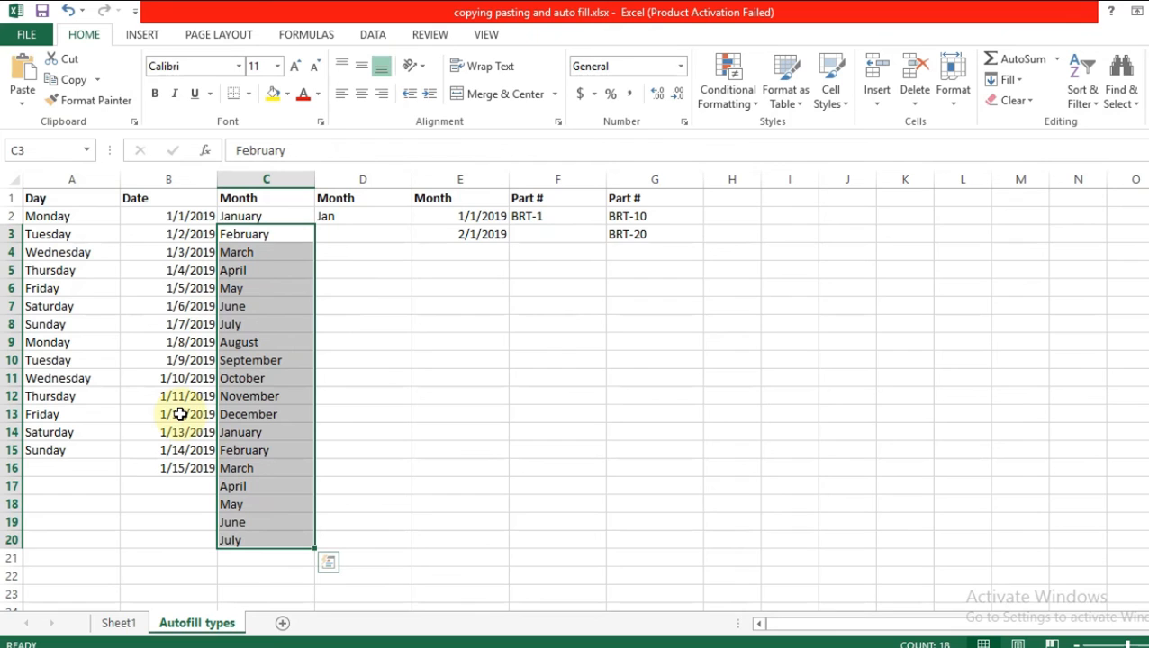
click(267, 284)
Step: Autofill the abbreviated month names from Jan in D2 down to D20
click(380, 214)
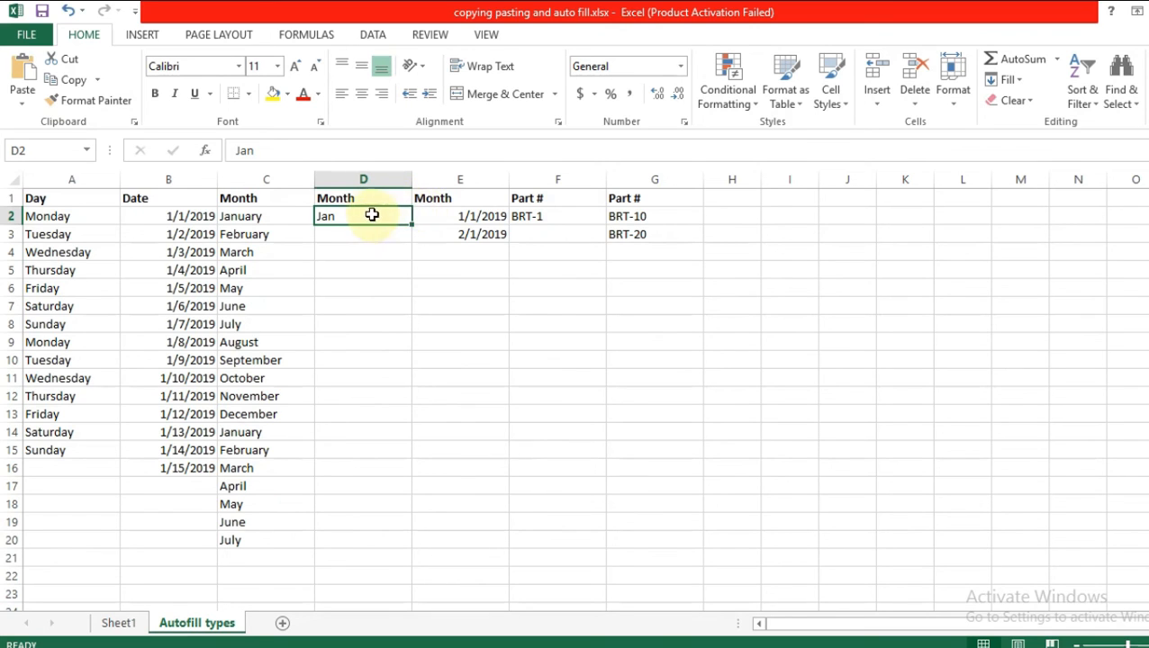
drag(411, 222, 382, 551)
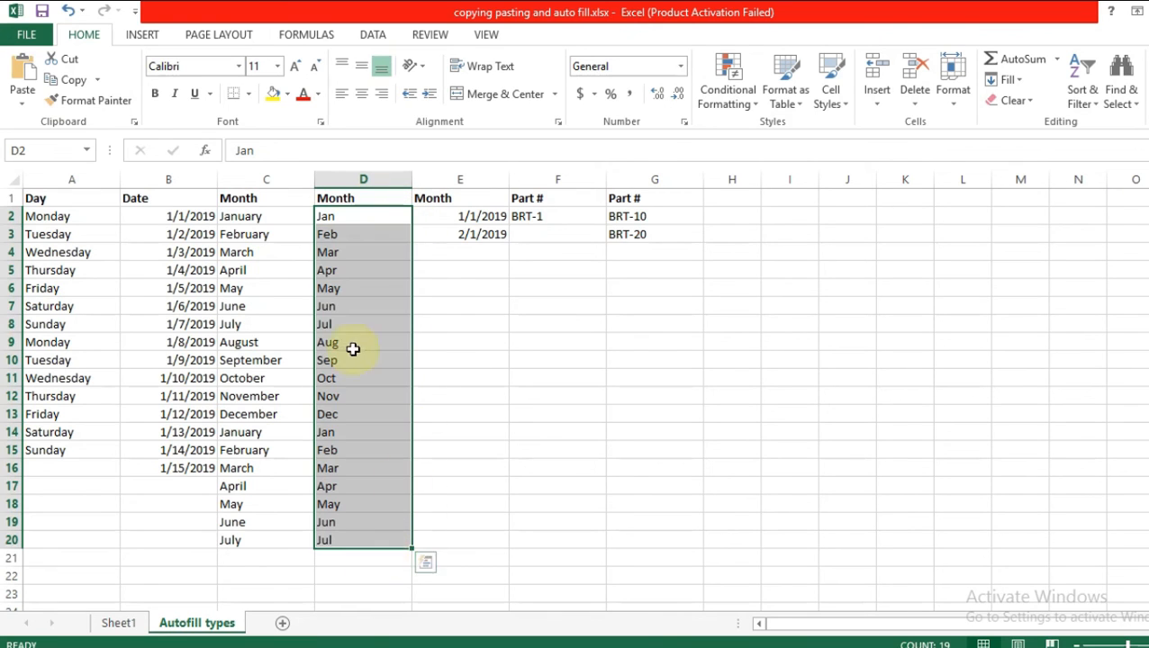
click(326, 308)
Step: Try to extend the month dates in column E by autofilling only E3 (2/1/2019) down to E19
click(450, 236)
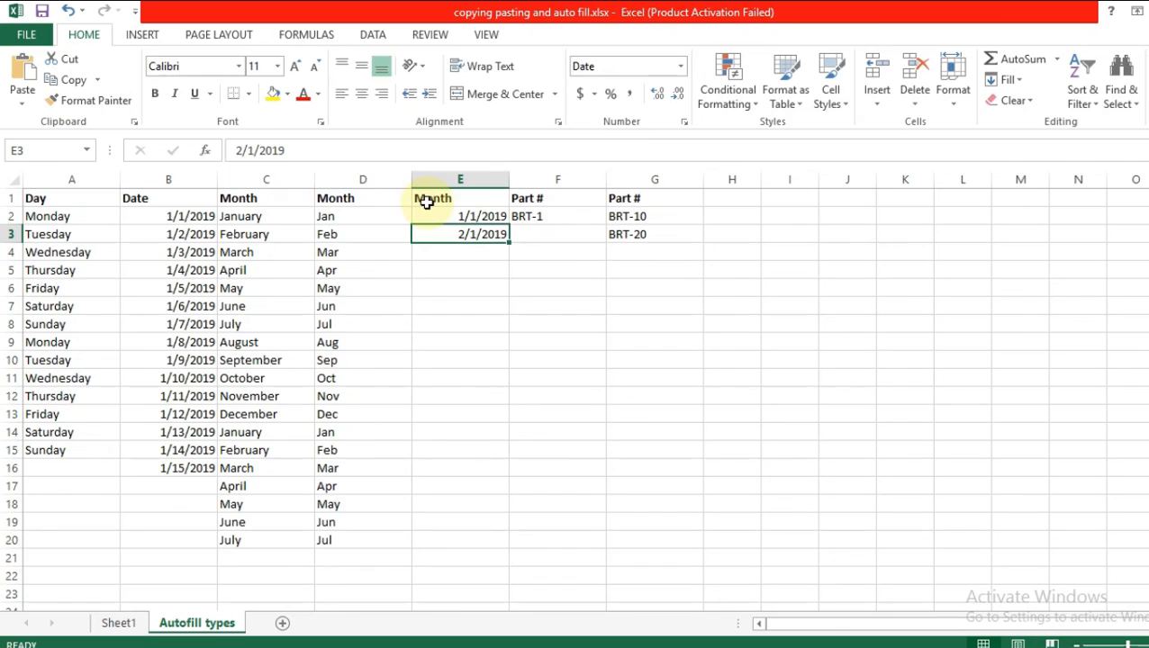
click(450, 216)
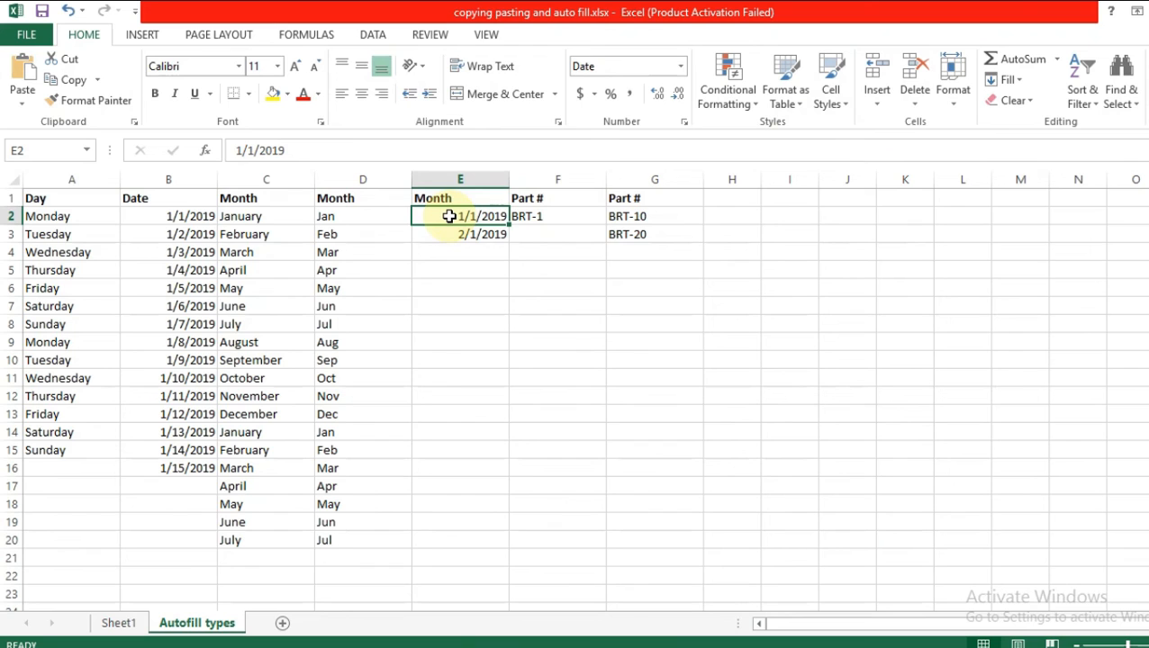
click(402, 233)
click(446, 218)
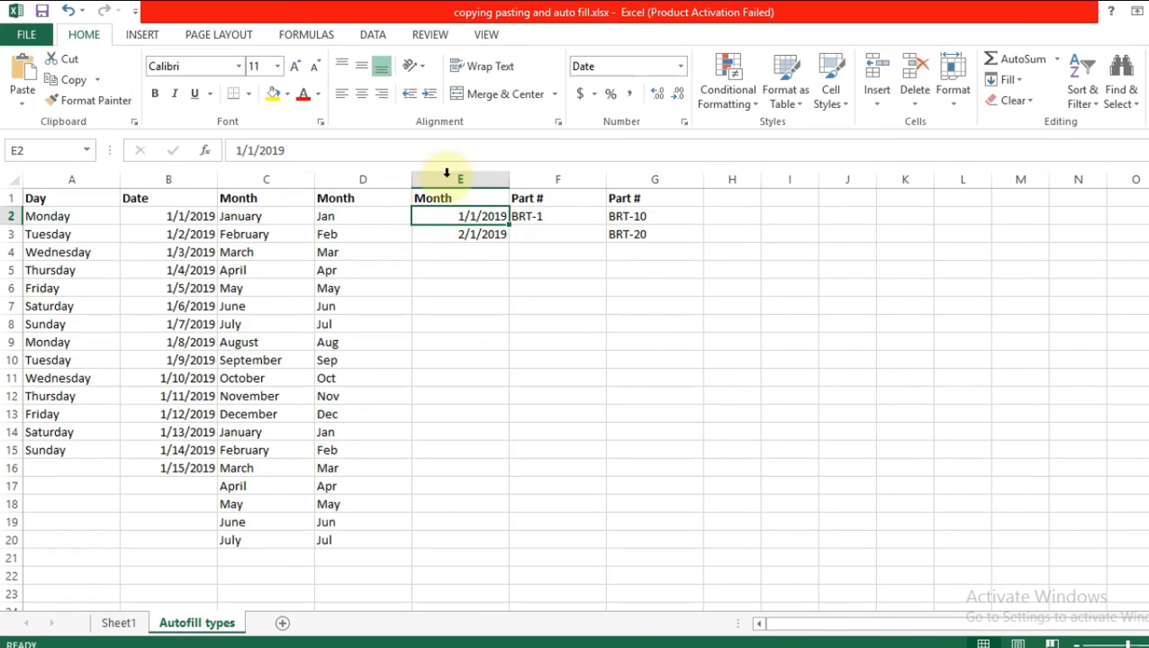
click(477, 231)
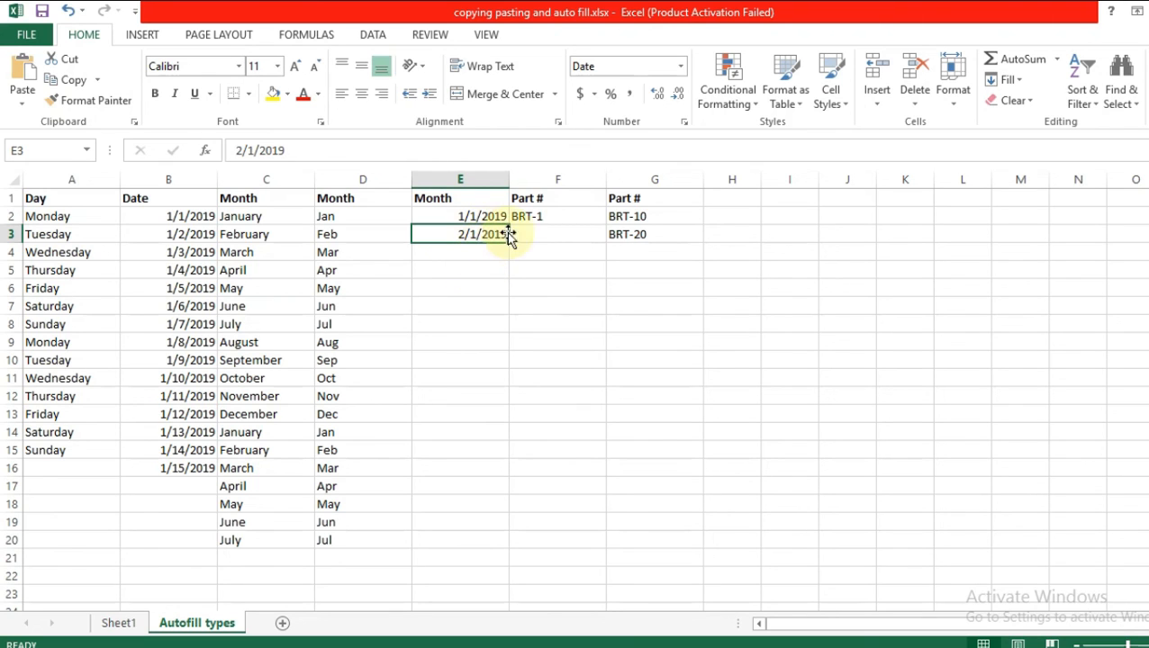
drag(509, 243, 506, 526)
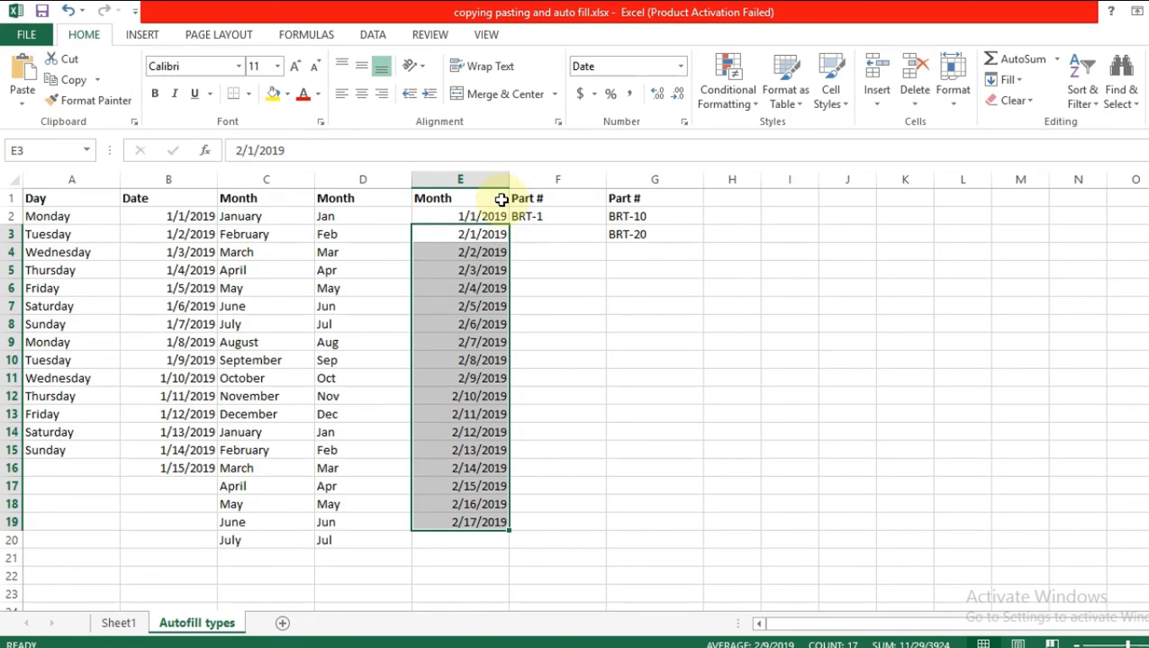
Step: Delete the autofilled dates in E4:E19
click(490, 252)
drag(485, 261, 486, 370)
click(648, 379)
drag(479, 254, 487, 524)
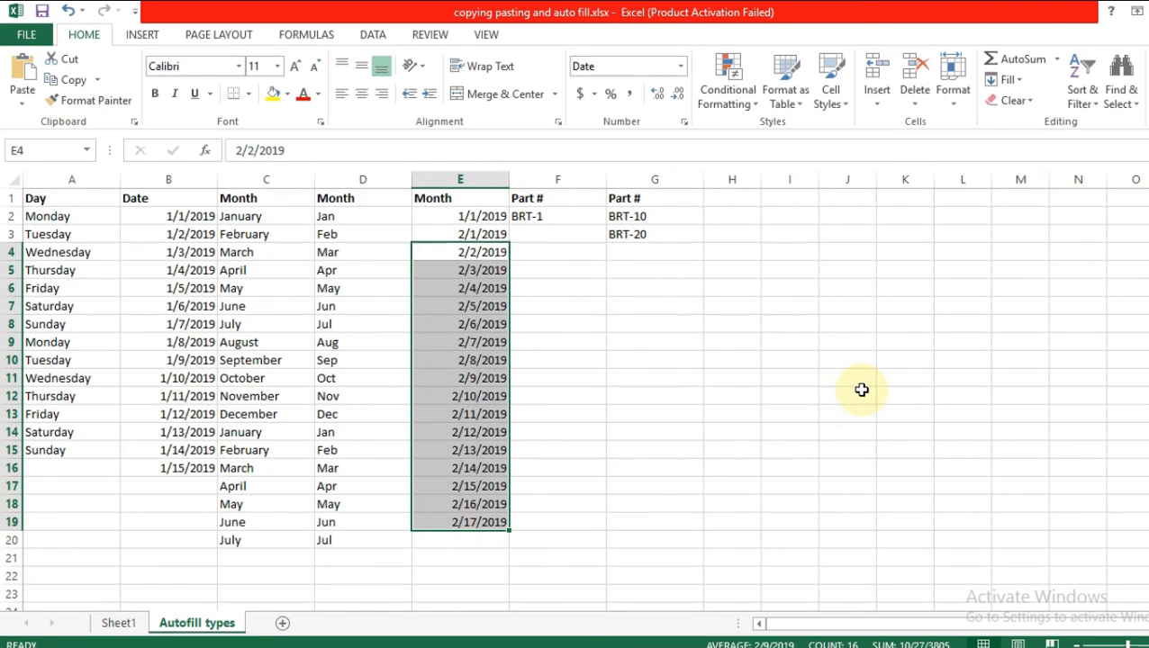
key(Delete)
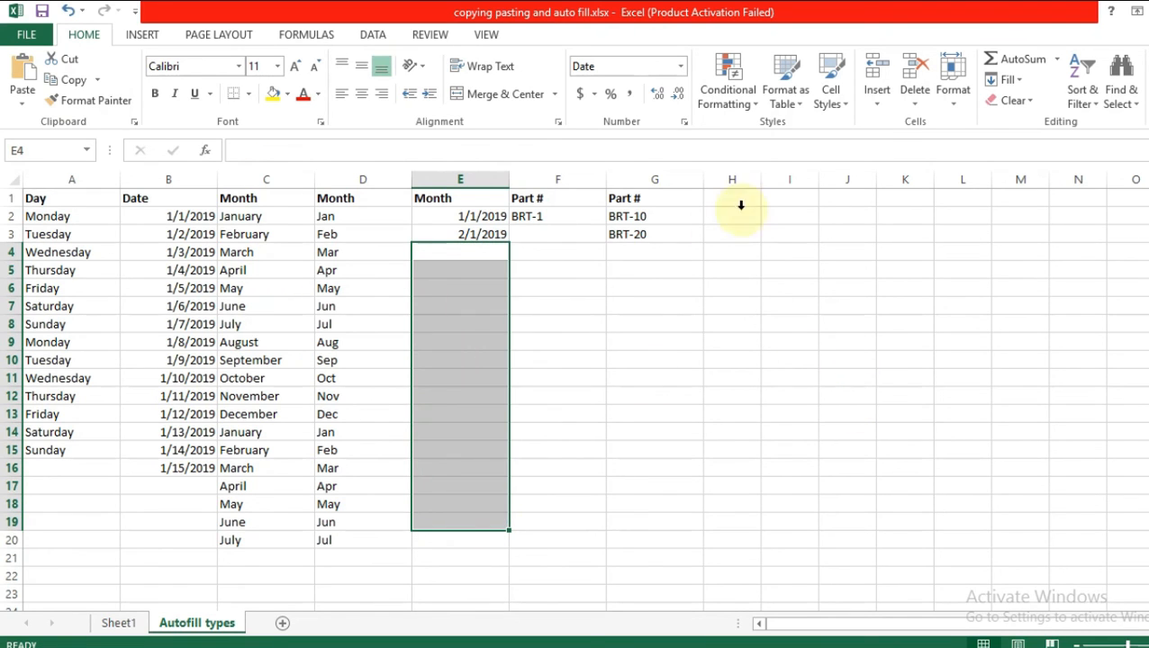
click(581, 356)
Step: Autofill the monthly dates down to E14 using both E2 and E3 as the pattern, and check the month increments
click(481, 216)
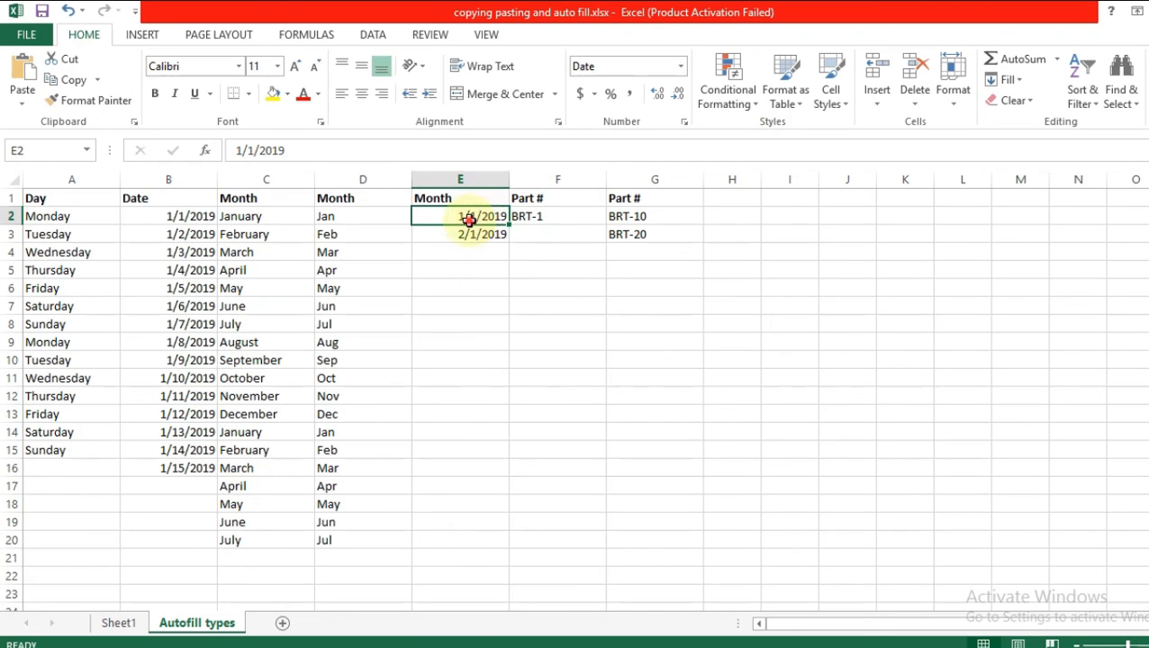
drag(478, 216, 478, 248)
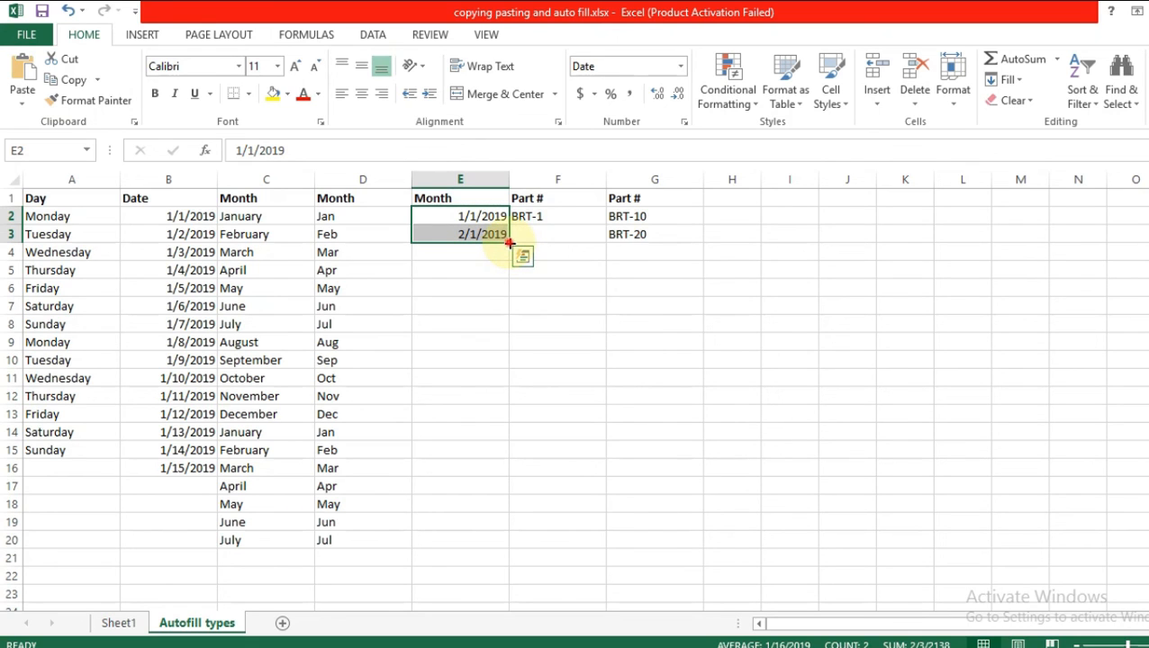
drag(508, 242, 513, 436)
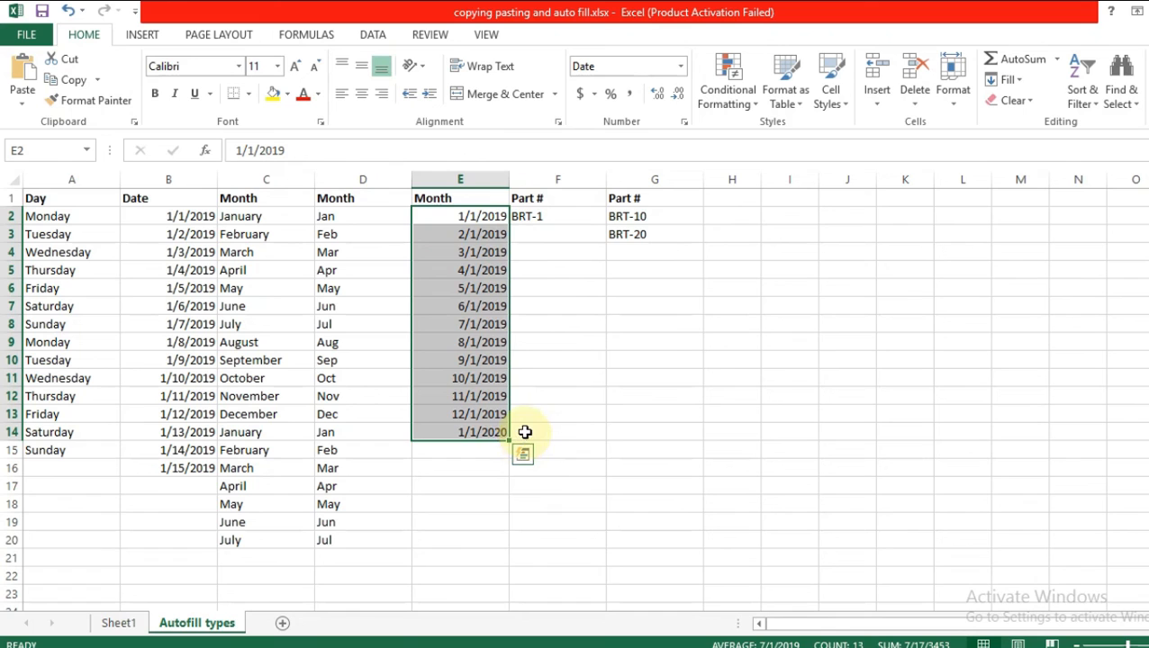
click(472, 237)
click(475, 270)
click(467, 322)
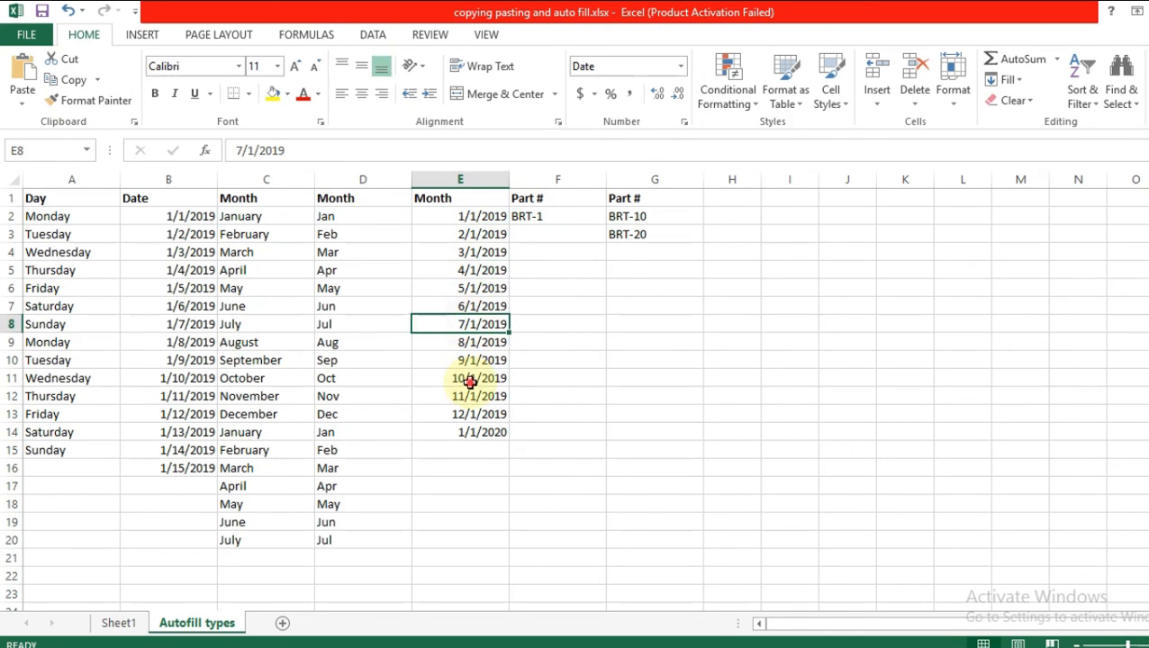
click(482, 382)
key(Up)
key(Up)
key(Up)
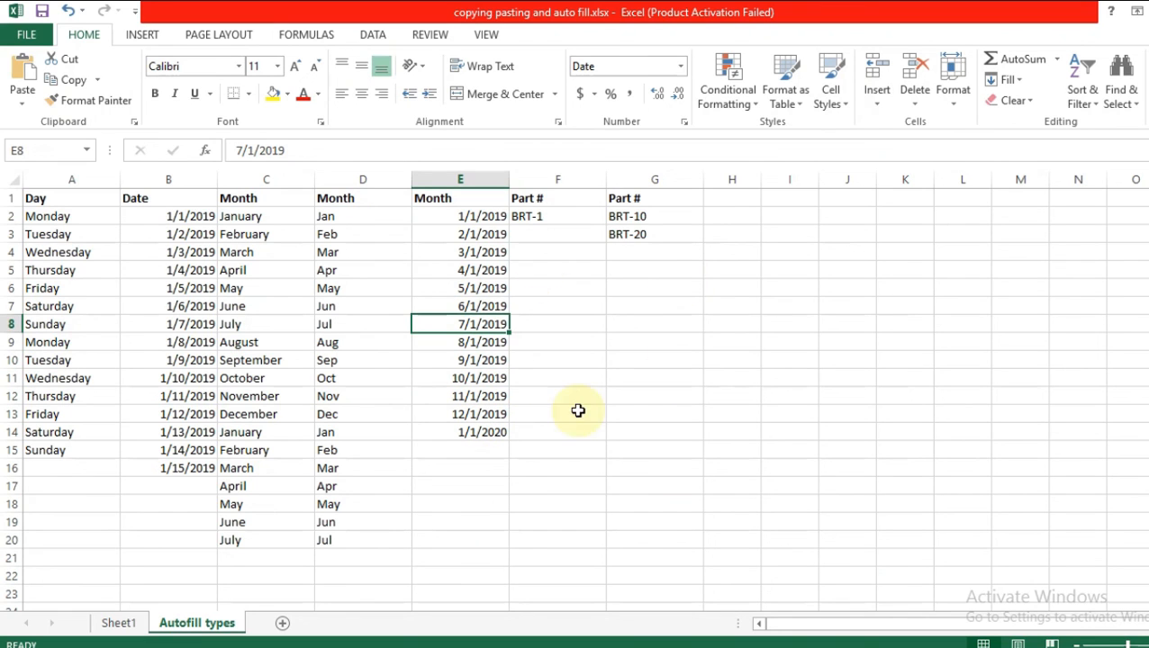
Step: Autofill the part numbers from BRT-1 in F2 down to F16, and check that they increase one by one
click(531, 216)
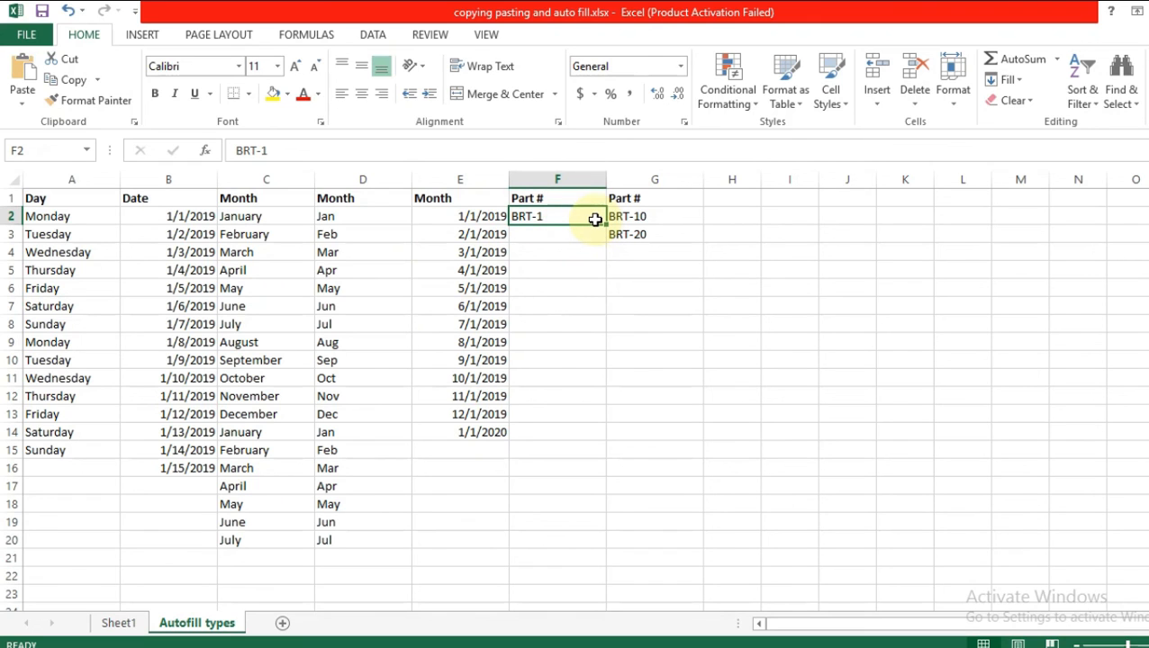
drag(606, 225, 615, 474)
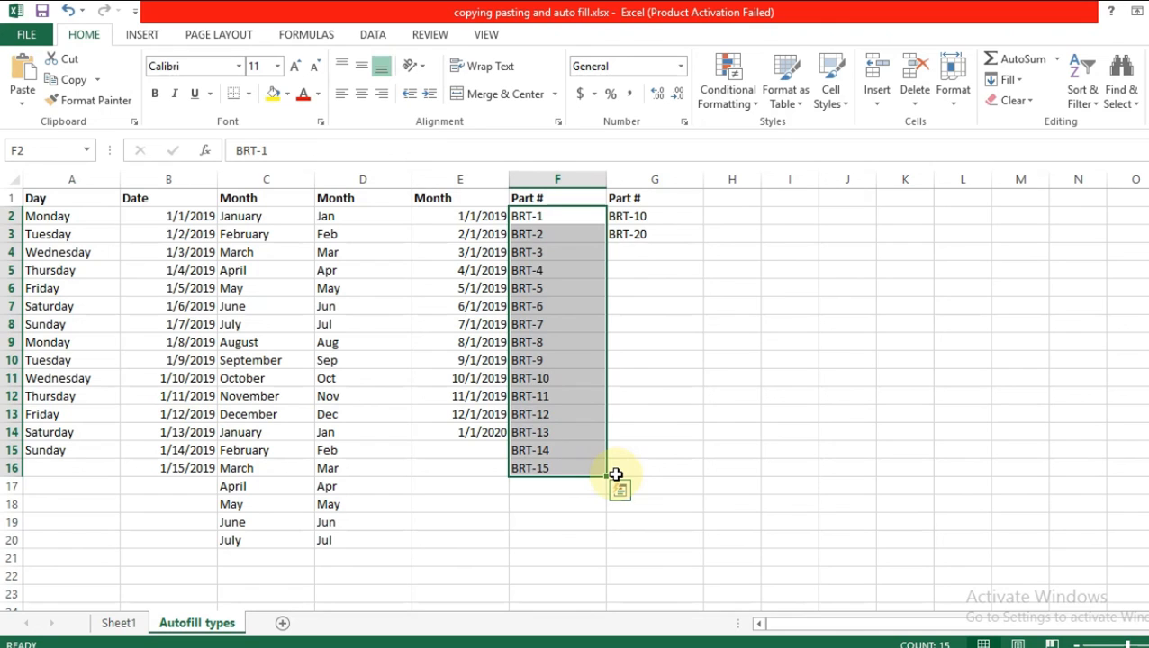
click(539, 236)
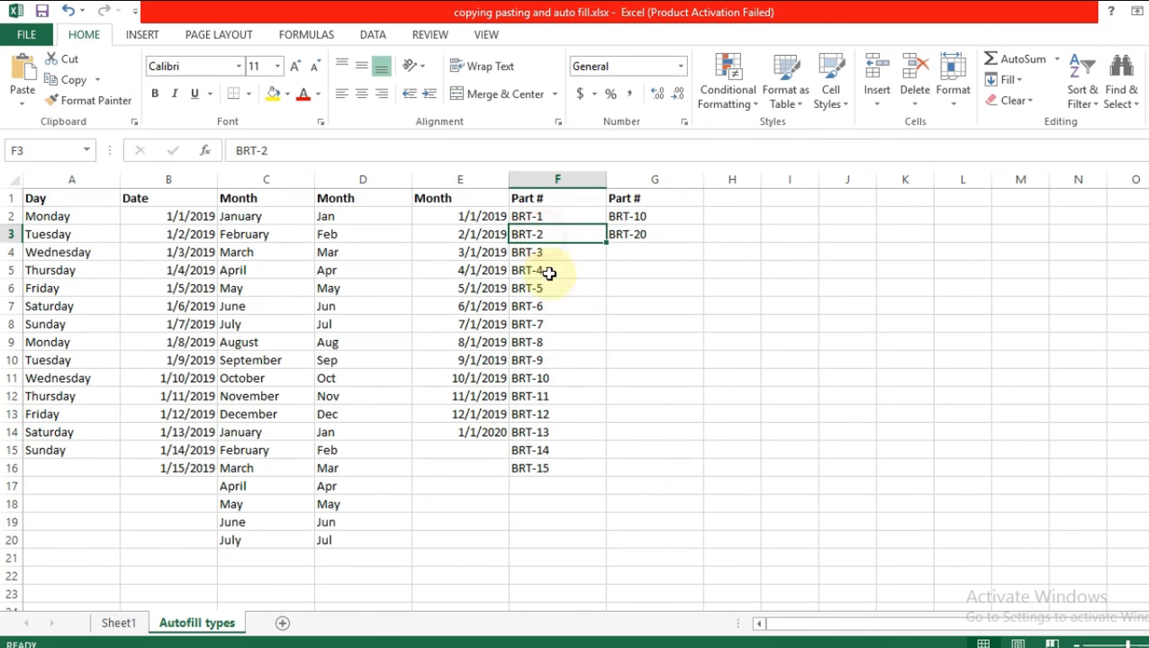
click(544, 253)
click(547, 273)
click(546, 300)
click(541, 236)
click(545, 255)
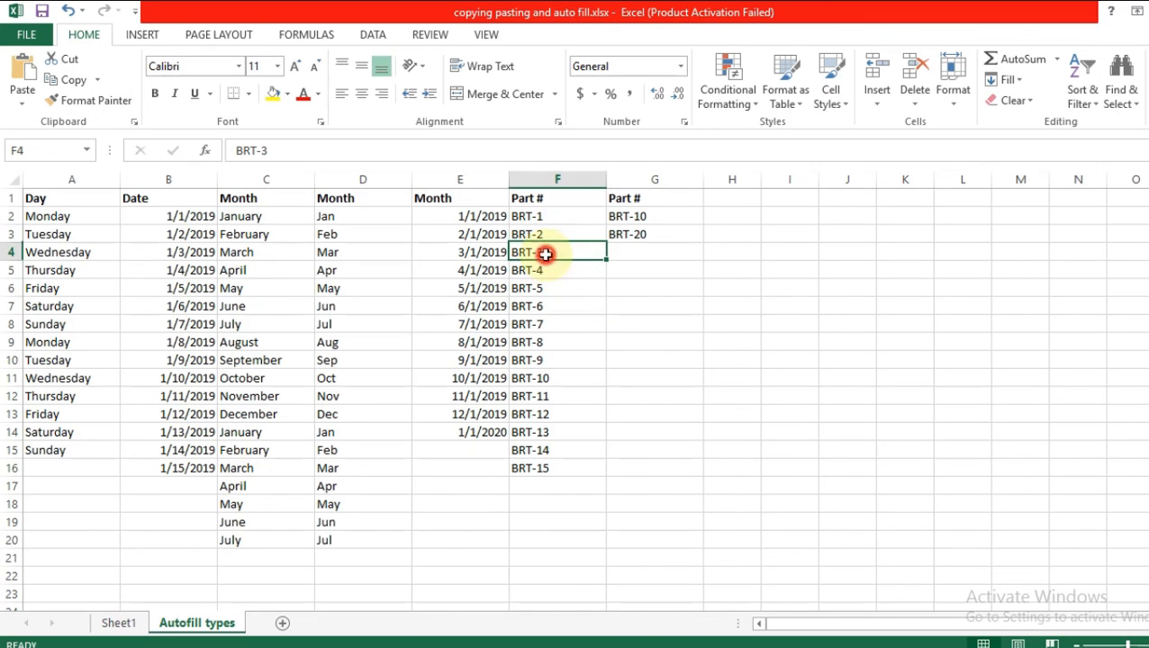
click(547, 270)
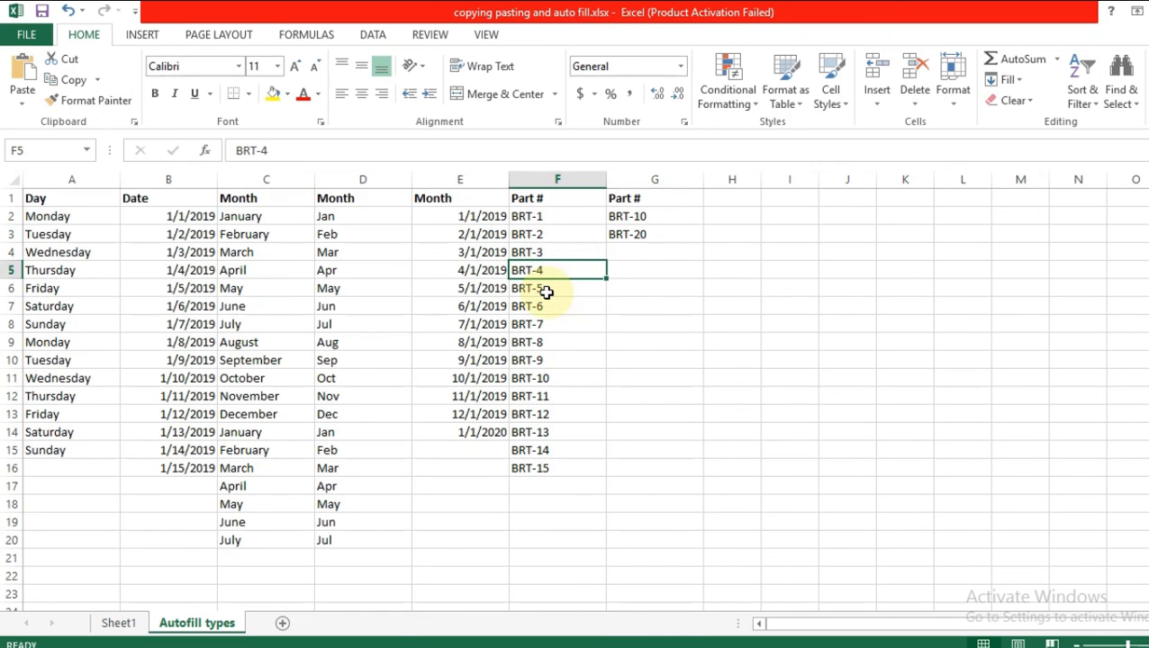
click(547, 292)
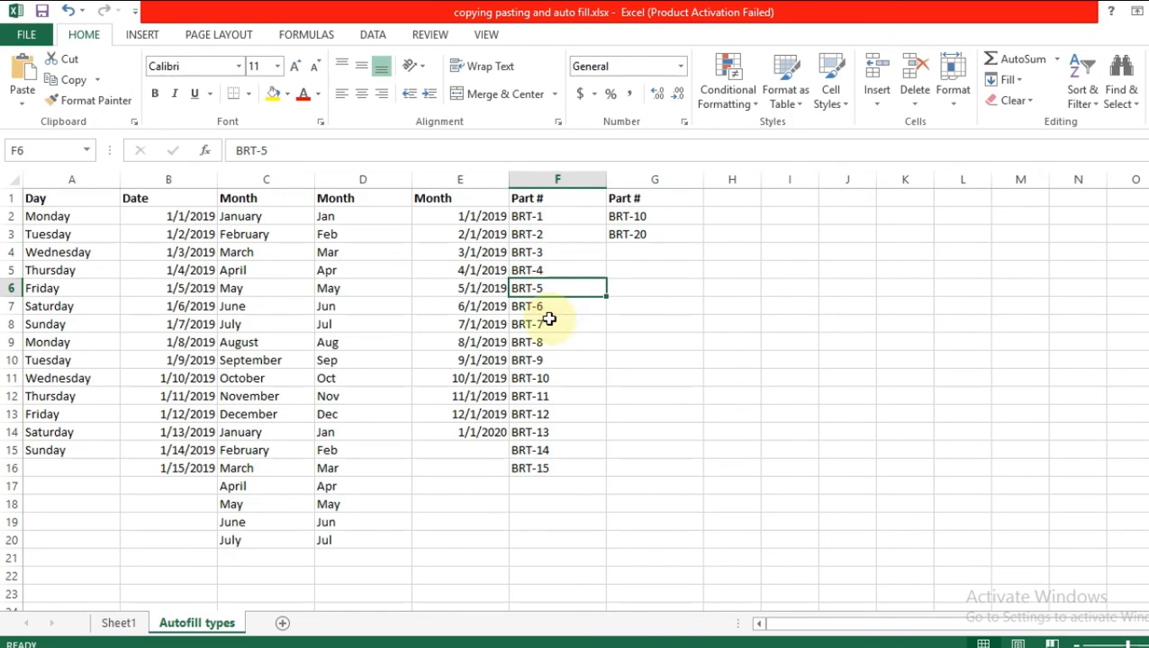
click(576, 282)
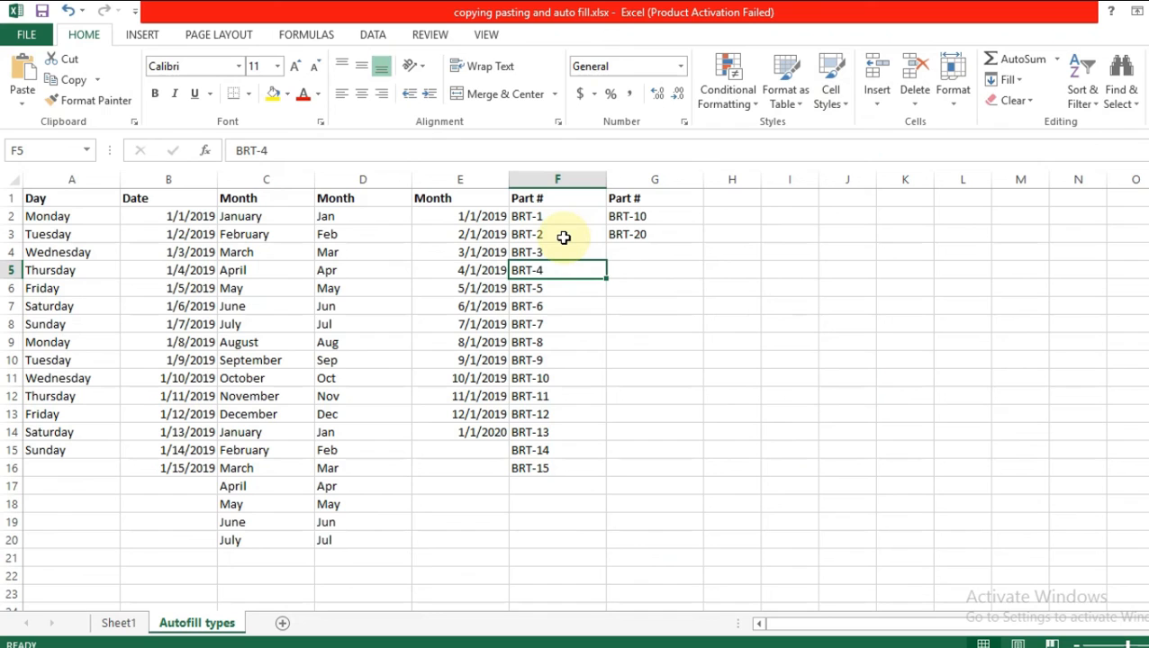
Step: Autofill the part numbers down to G18 from the BRT-10 and BRT-20 pattern in G2:G3, and check the steps of ten
click(618, 217)
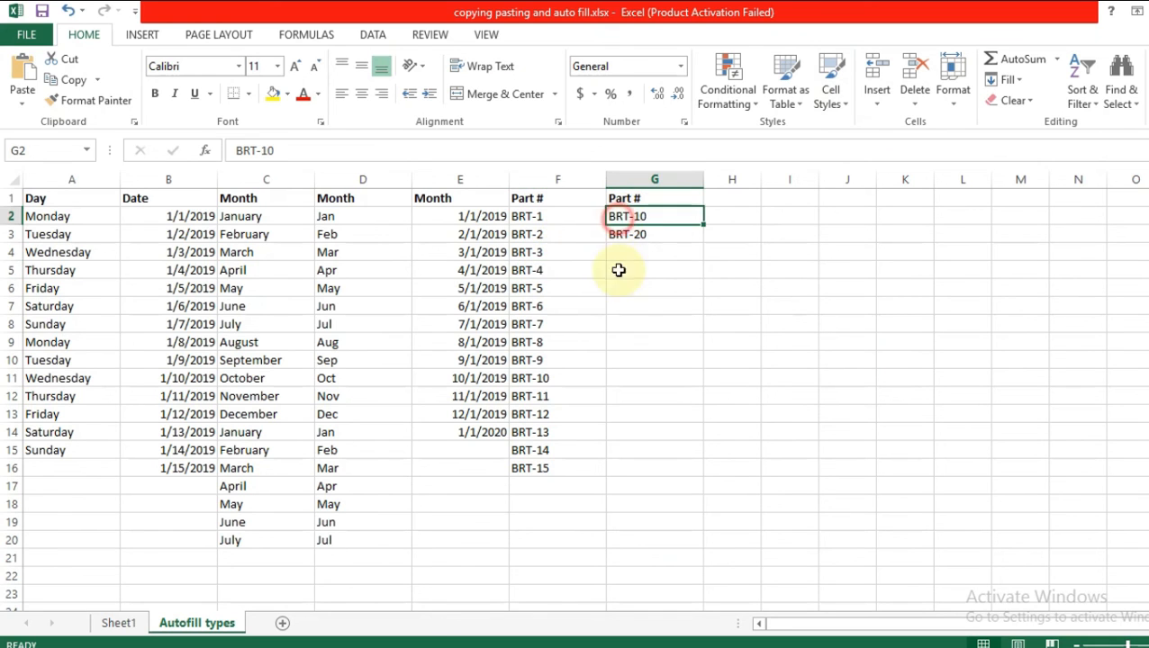
click(634, 237)
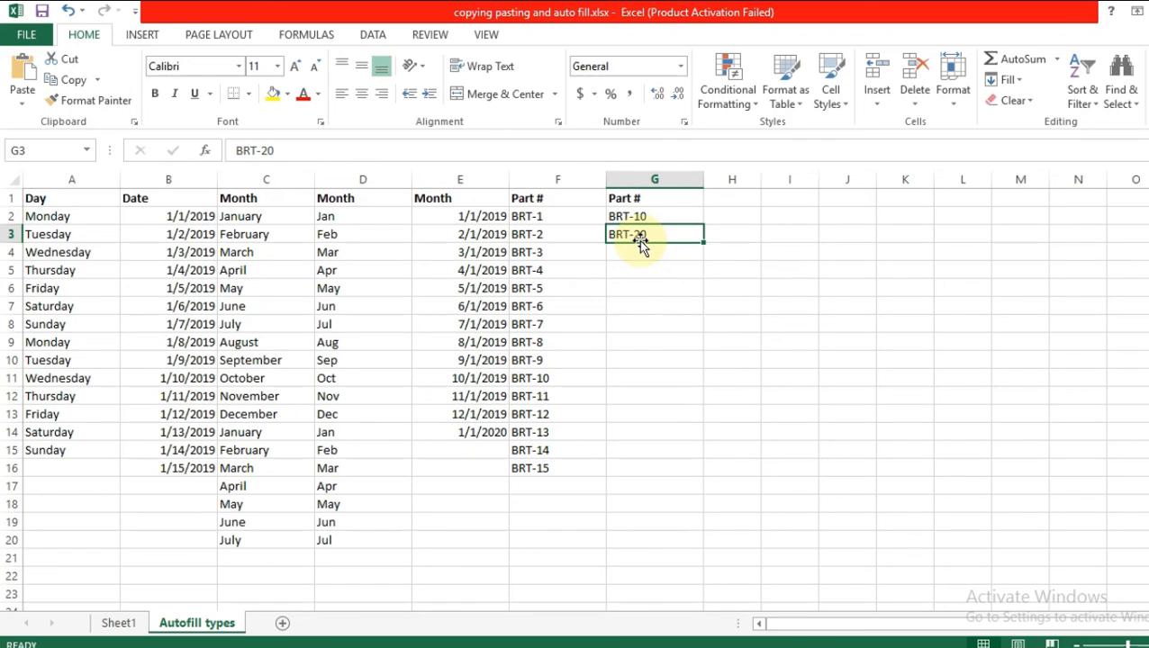
click(648, 220)
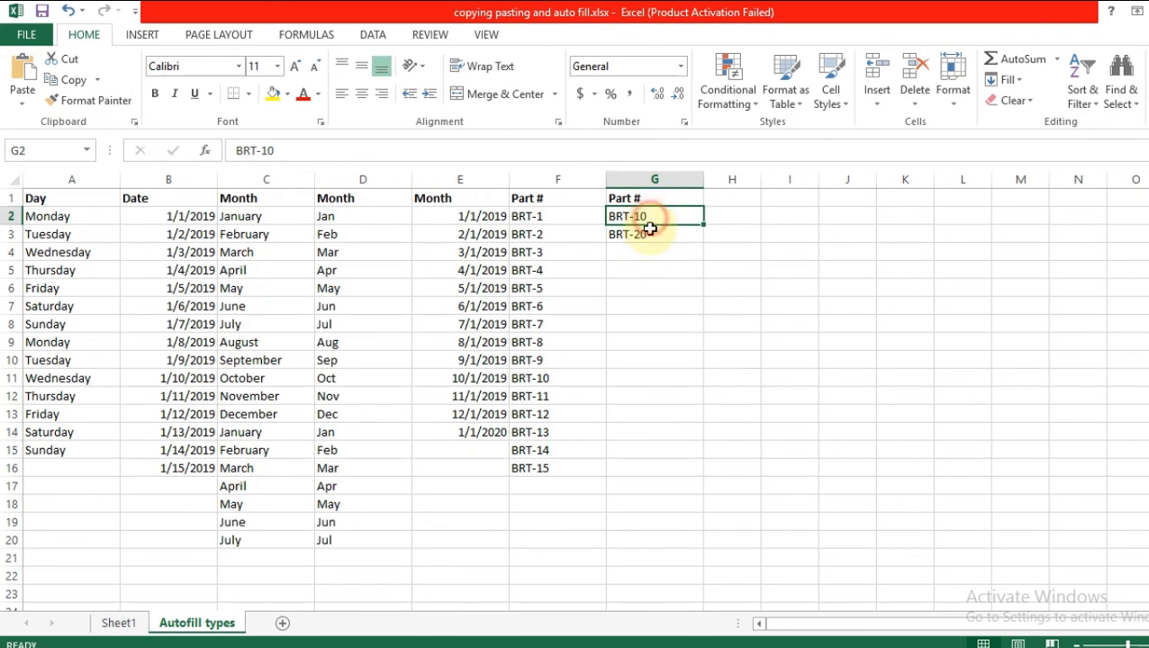
drag(648, 218, 651, 233)
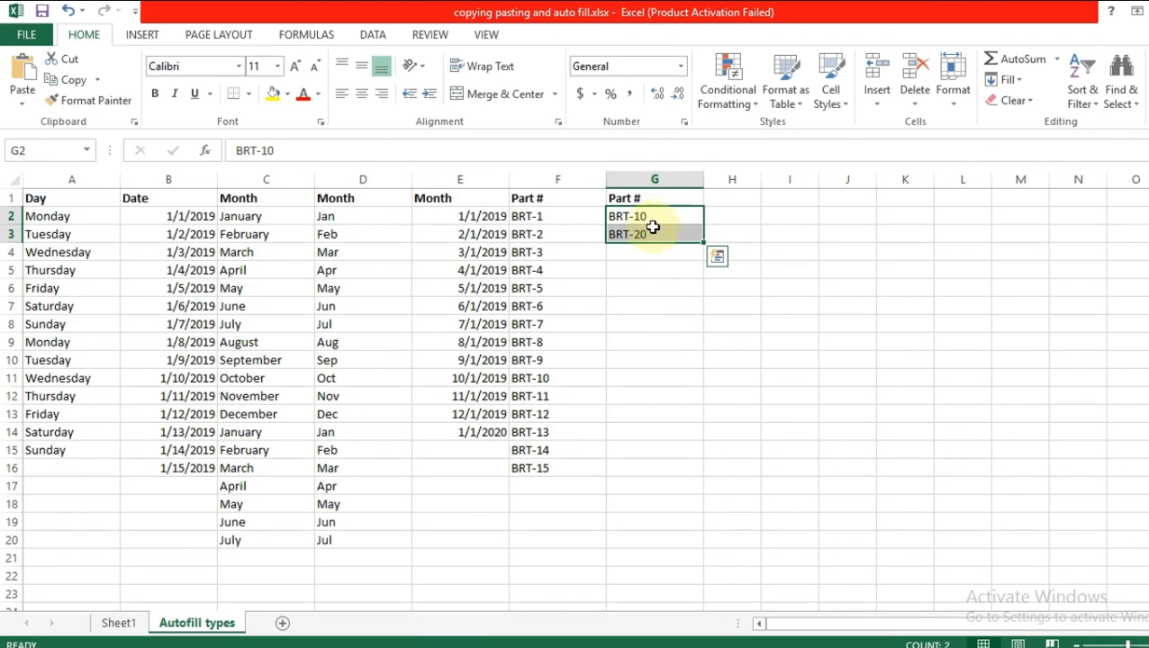
drag(707, 243, 708, 515)
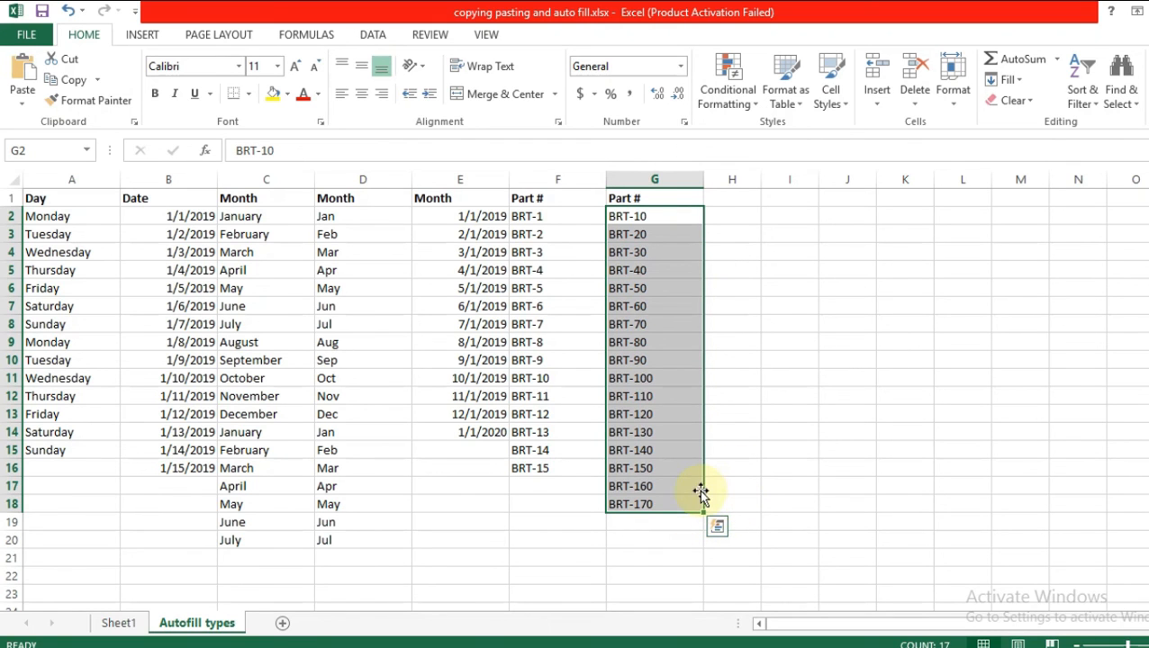
click(638, 432)
click(647, 505)
click(642, 361)
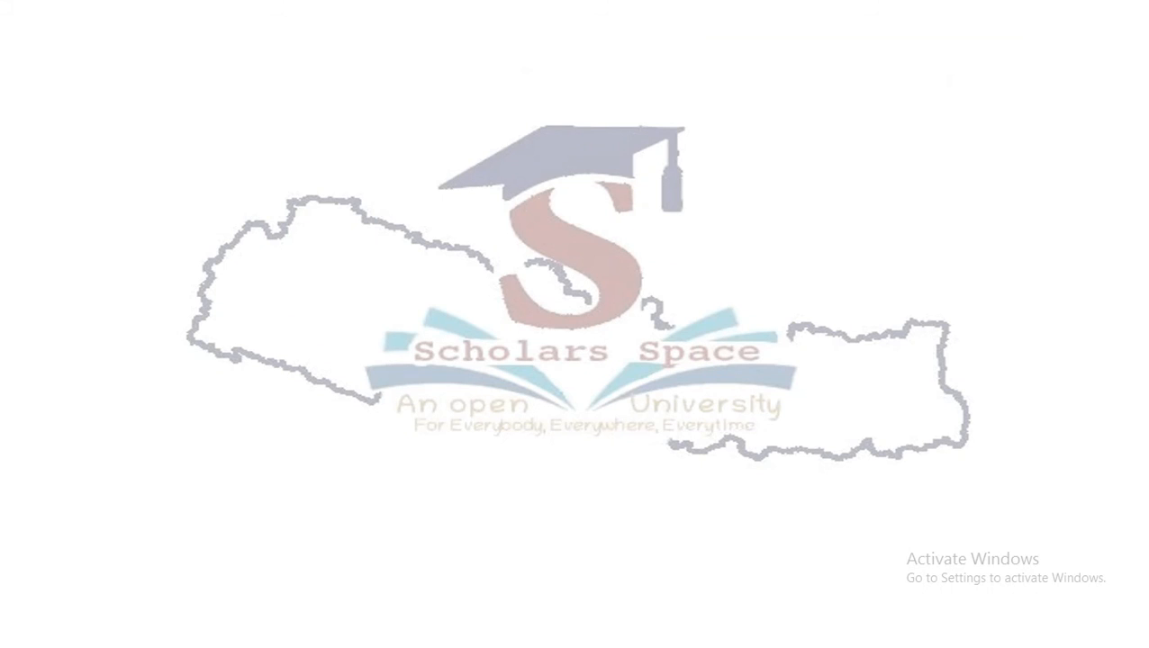